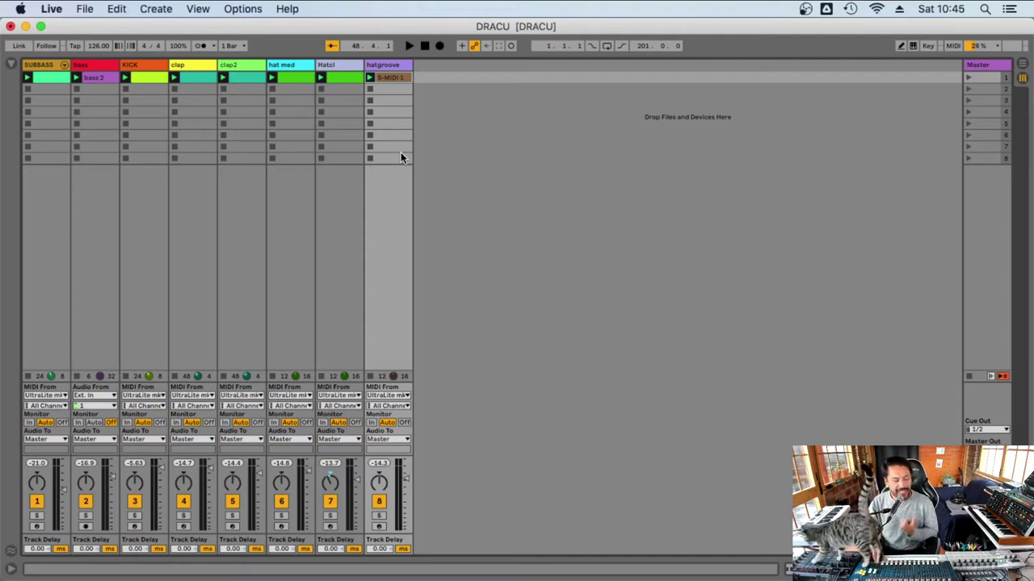
# Select the hatgroove track, then start, stop and restart playback of the DRACU set.
pyautogui.click(389, 66)
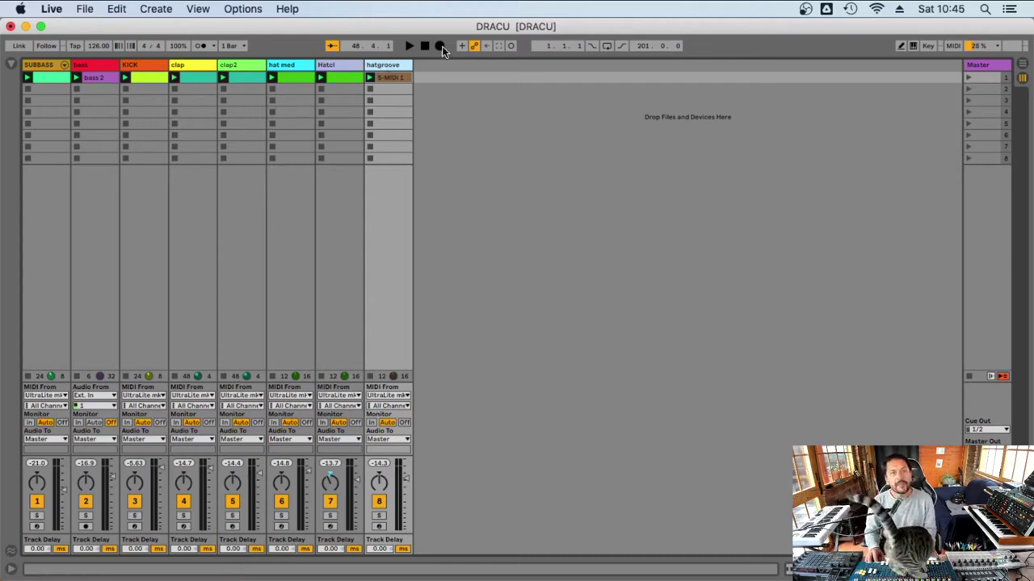
pyautogui.click(412, 44)
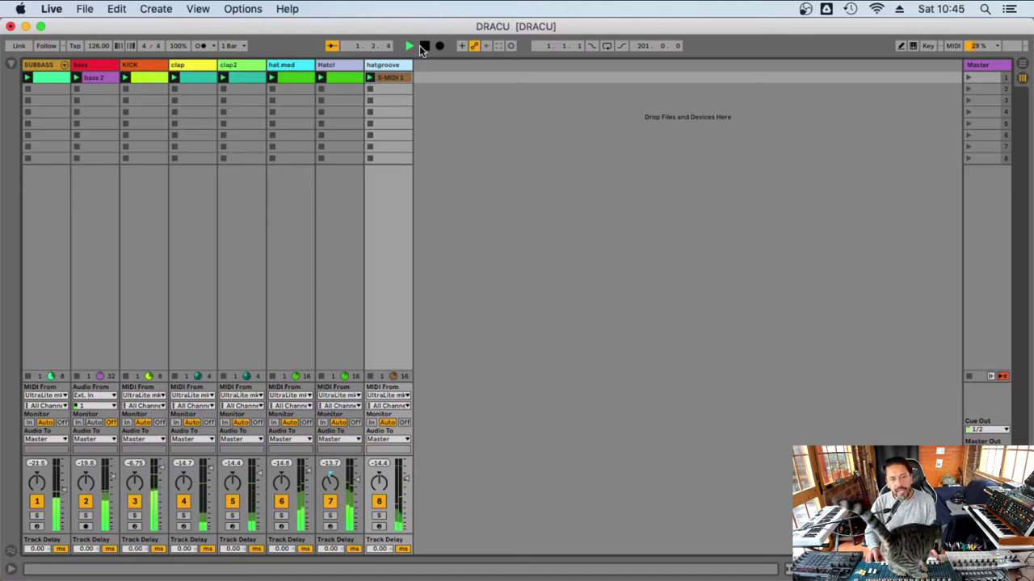
pyautogui.press('space')
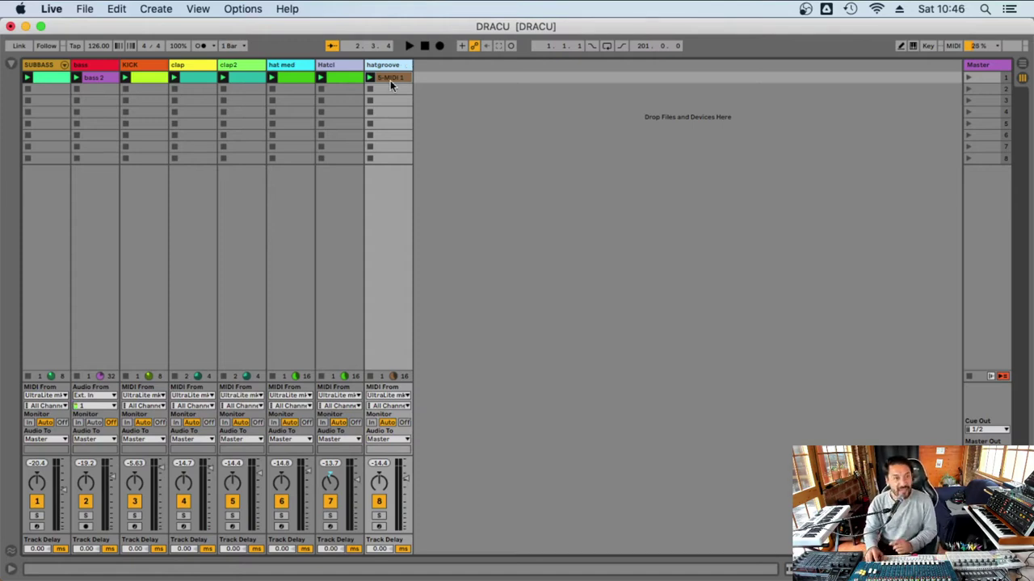
pyautogui.press('space')
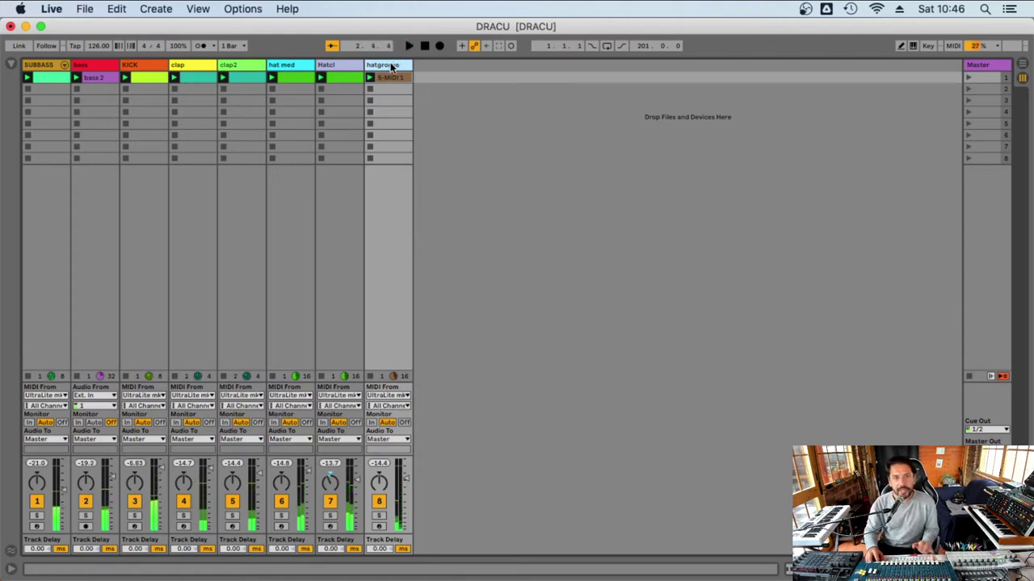
# Add a new audio track and drop 125_D5+_Primitive_Lead from Samplemarket > Synths and Loops into it.
pyautogui.press('super+t')
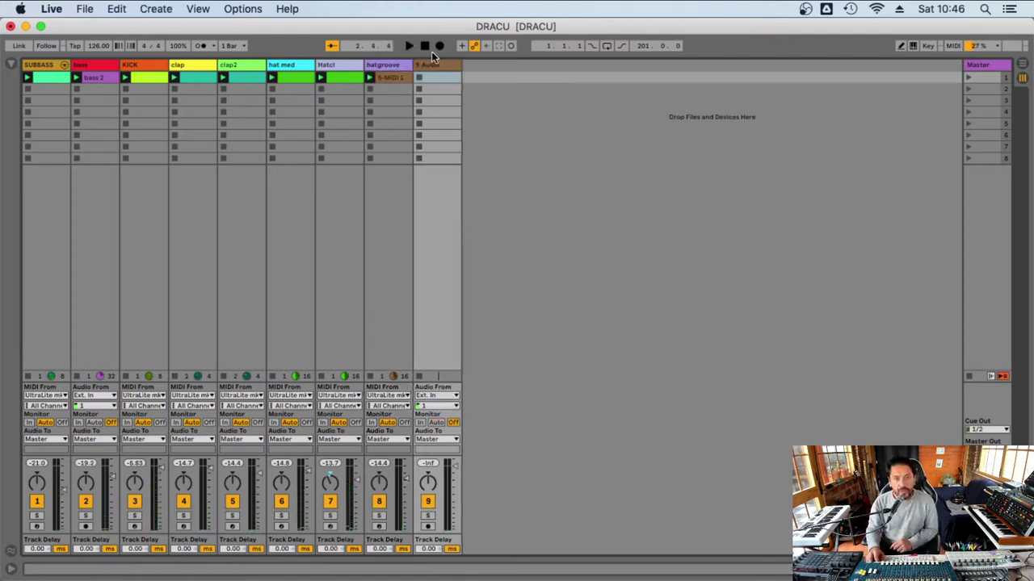
pyautogui.click(10, 64)
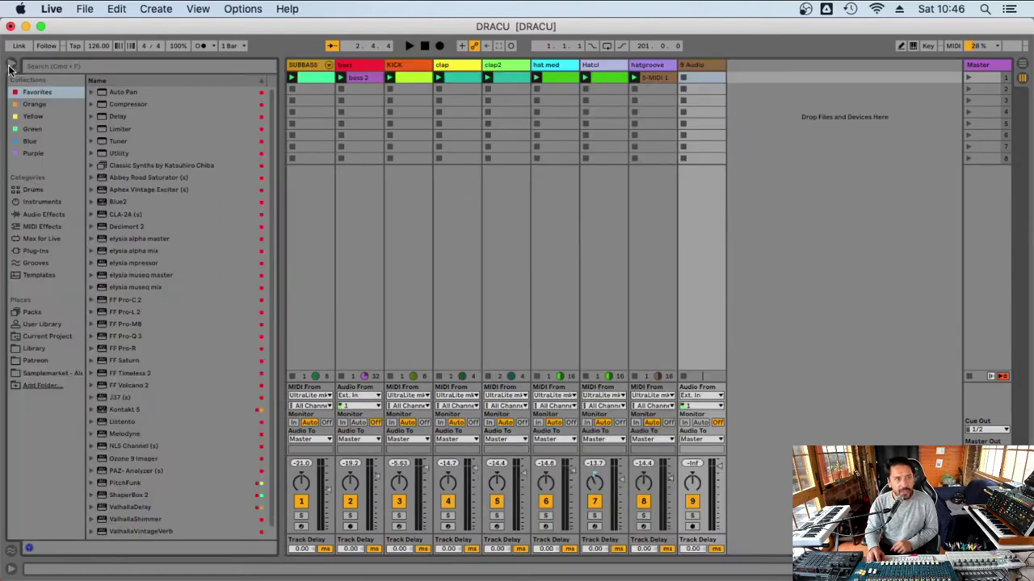
pyautogui.click(40, 374)
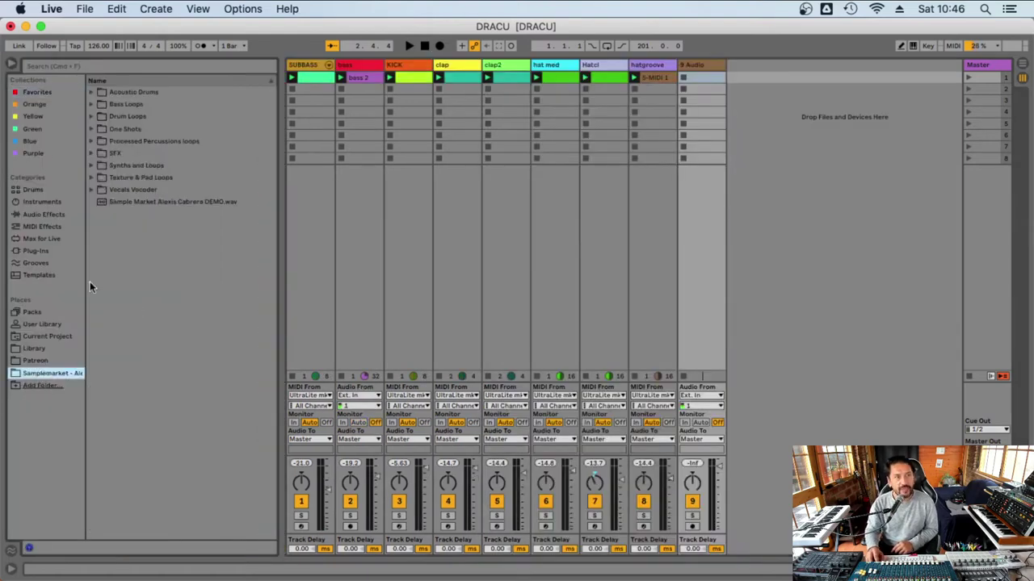
pyautogui.click(91, 166)
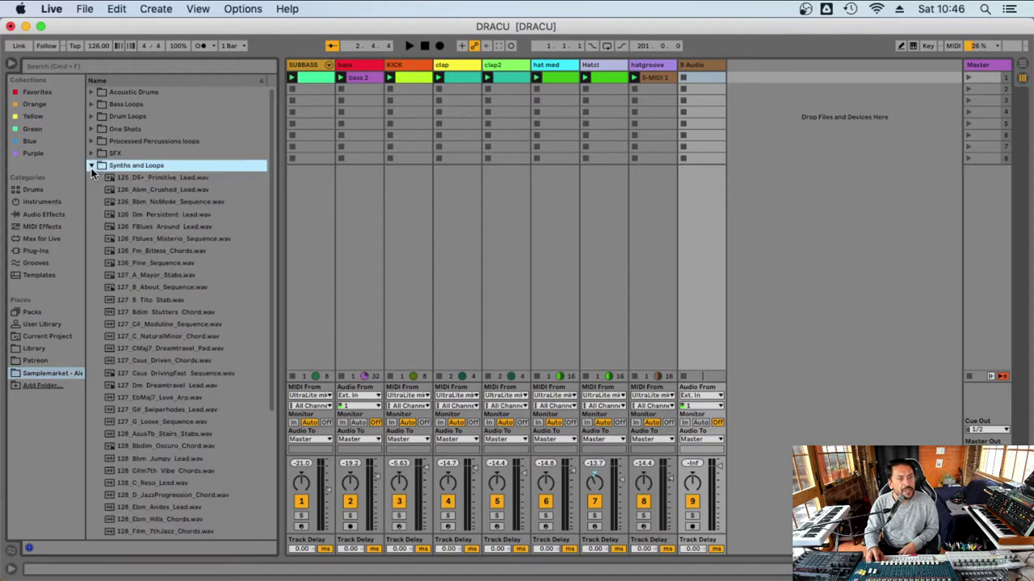
pyautogui.click(168, 182)
pyautogui.moveTo(165, 182); pyautogui.dragTo(709, 76)
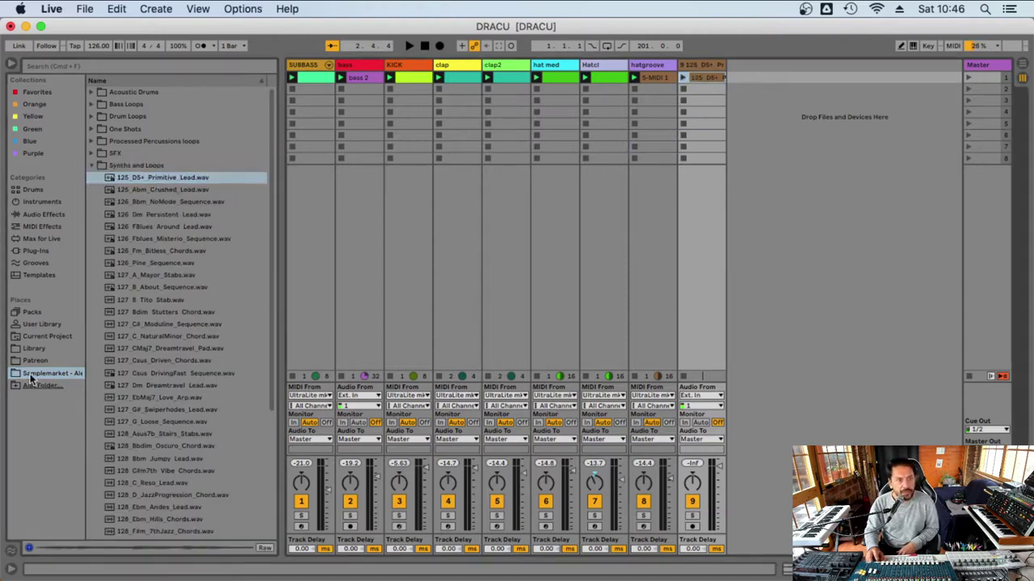
# Add the 126_Abm_Crushed_Lead and 126_Fm_Bitless_Chords loops to the new audio track.
pyautogui.moveTo(86, 315)
pyautogui.mouseDown()
pyautogui.moveTo(116, 314)
pyautogui.moveTo(100, 315)
pyautogui.mouseUp()
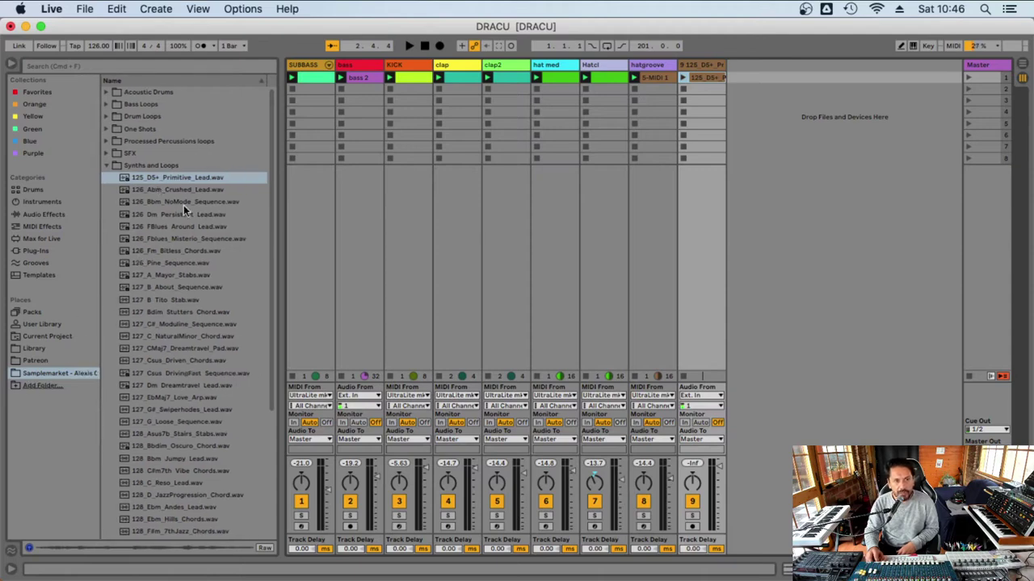
pyautogui.click(166, 190)
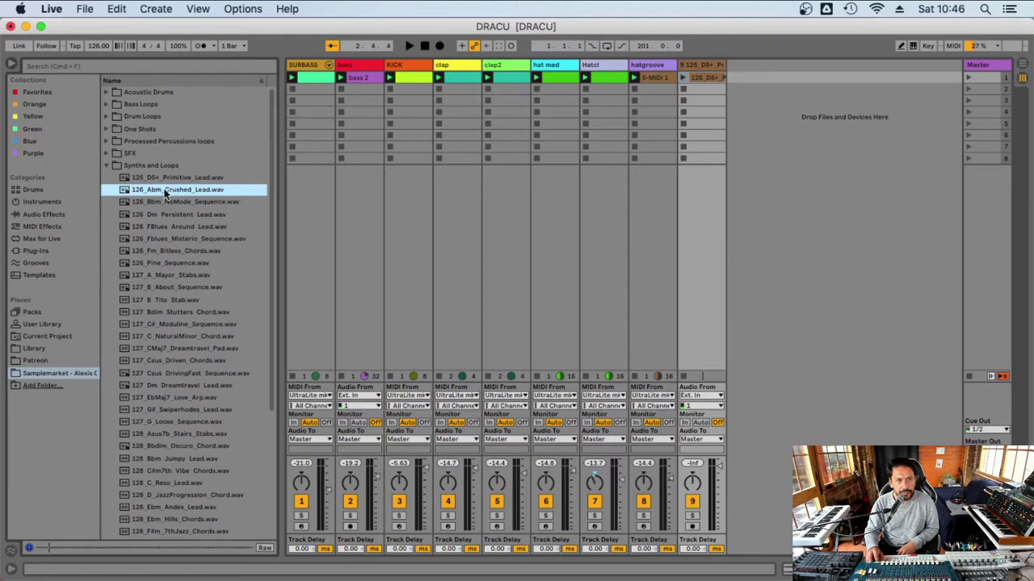
pyautogui.moveTo(165, 192); pyautogui.dragTo(700, 91)
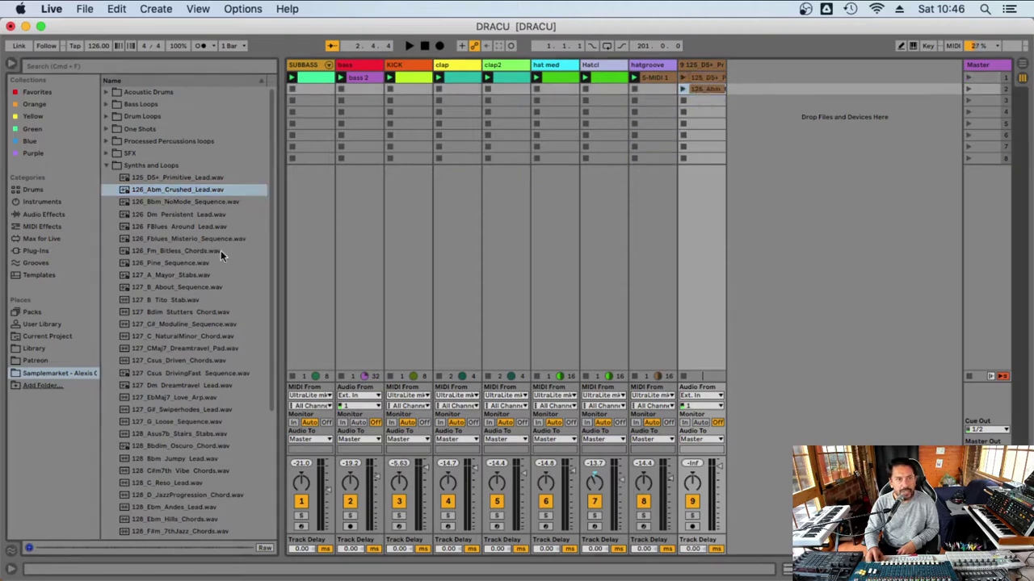
pyautogui.click(158, 251)
pyautogui.moveTo(145, 252); pyautogui.dragTo(702, 113)
# Audition several loops, then add 127_G_Loose_Sequence and 128_F_Percussence_Sequence to the track.
pyautogui.click(174, 349)
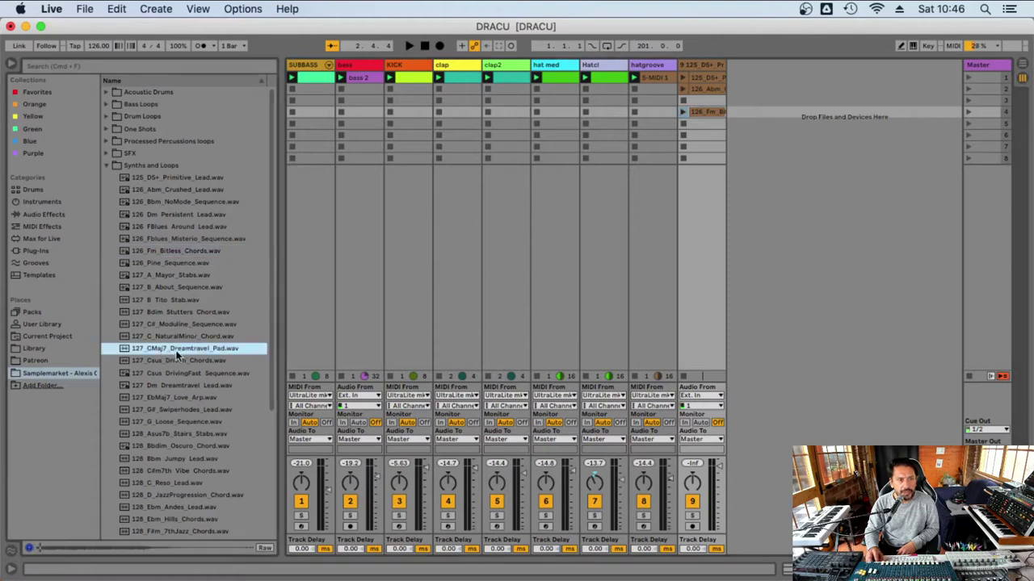
pyautogui.click(176, 361)
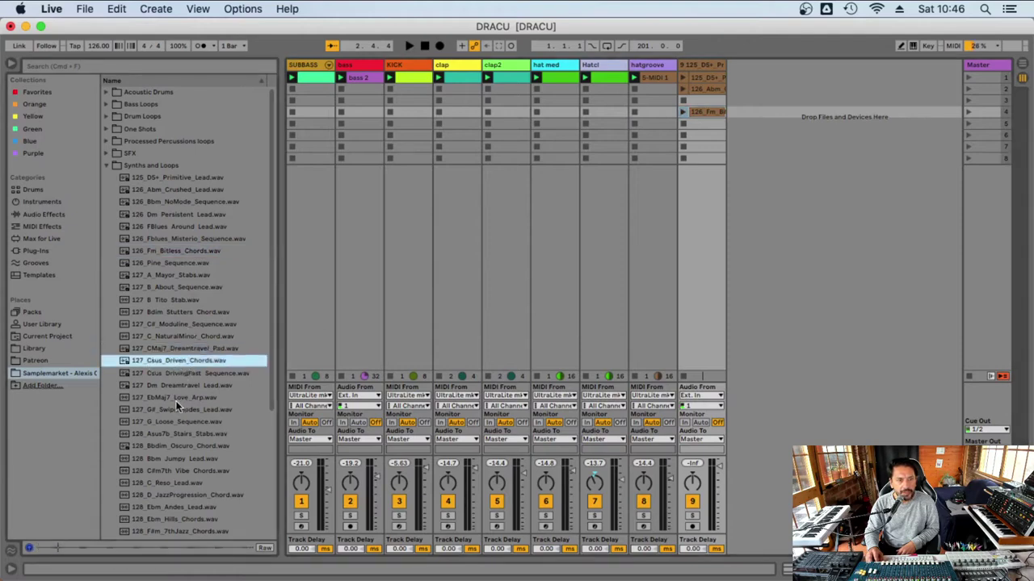
pyautogui.click(166, 422)
pyautogui.click(163, 432)
pyautogui.click(177, 424)
pyautogui.moveTo(168, 425); pyautogui.dragTo(701, 125)
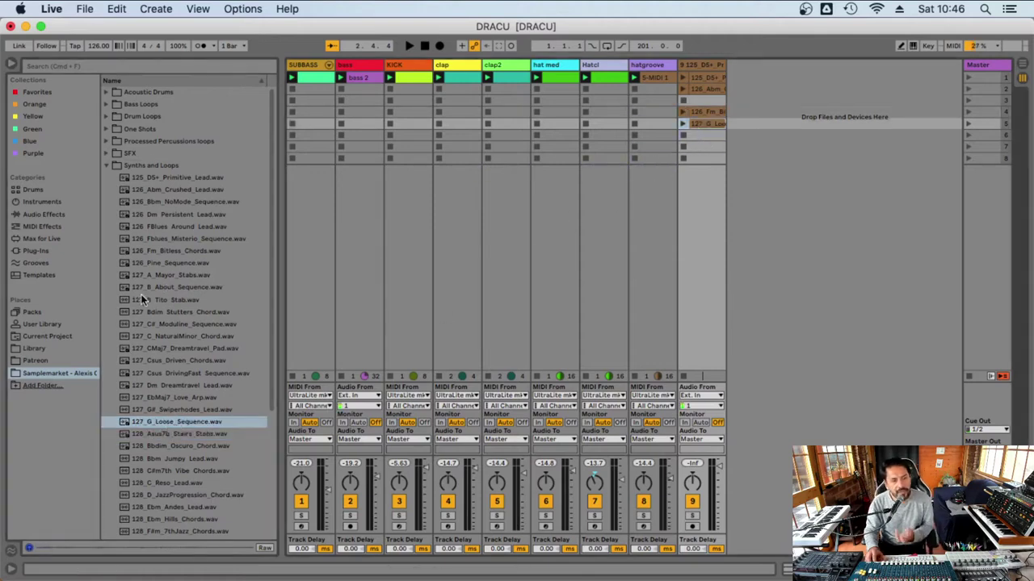
pyautogui.scroll(-1, 192, 485)
pyautogui.scroll(-3, 188, 475)
pyautogui.click(158, 494)
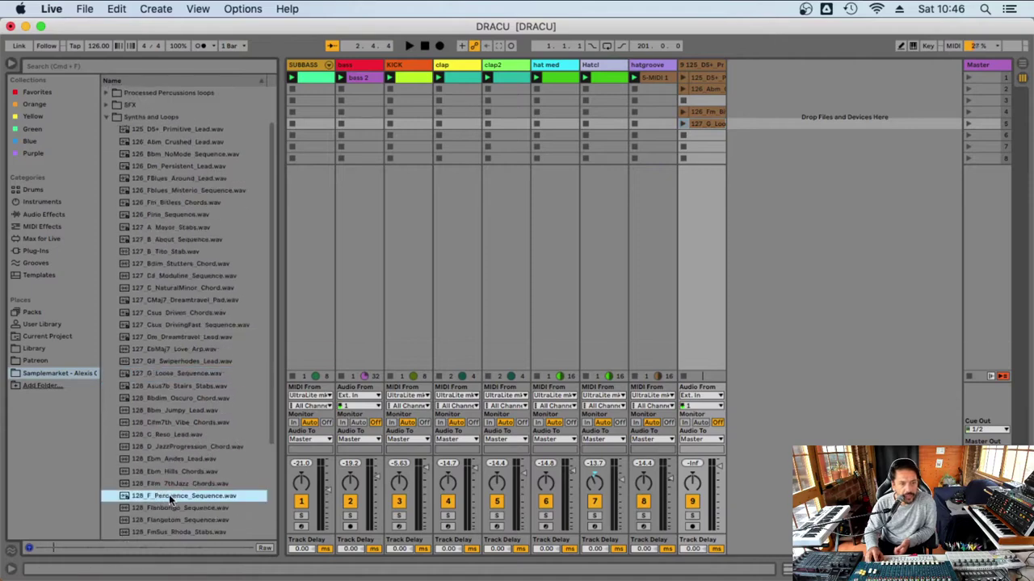
pyautogui.moveTo(169, 494); pyautogui.dragTo(709, 48)
# Give all five loop clips an enabled Other follow action, timed independently at 0.2.0.
pyautogui.press('super+alt+l')
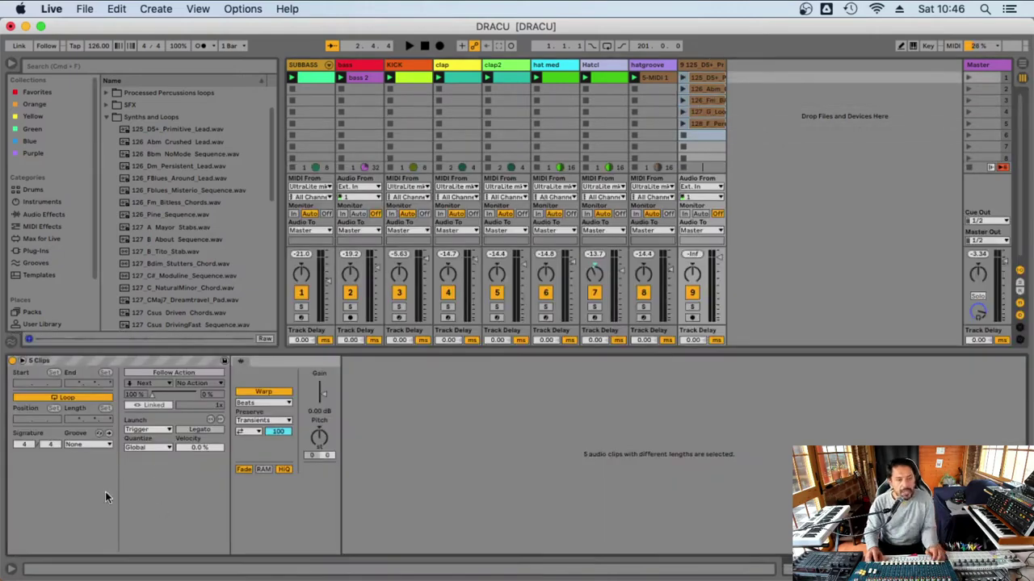
pyautogui.moveTo(324, 351); pyautogui.dragTo(323, 407)
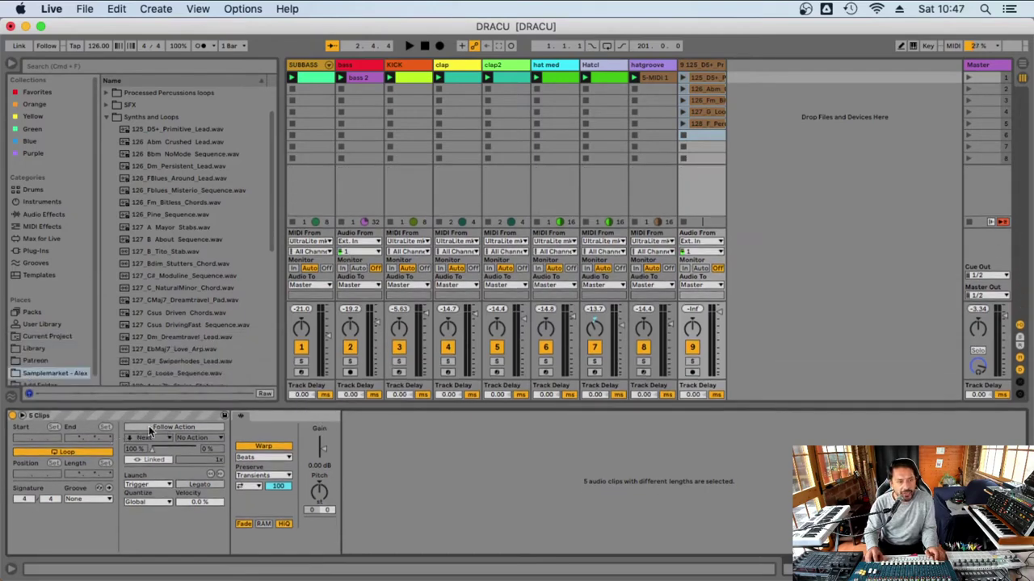
pyautogui.click(23, 417)
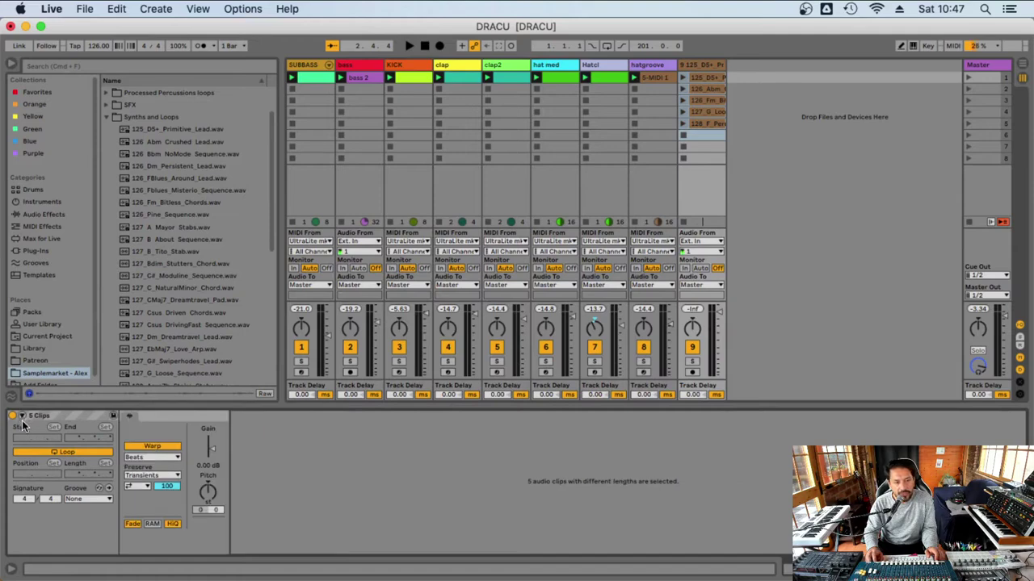
pyautogui.click(23, 416)
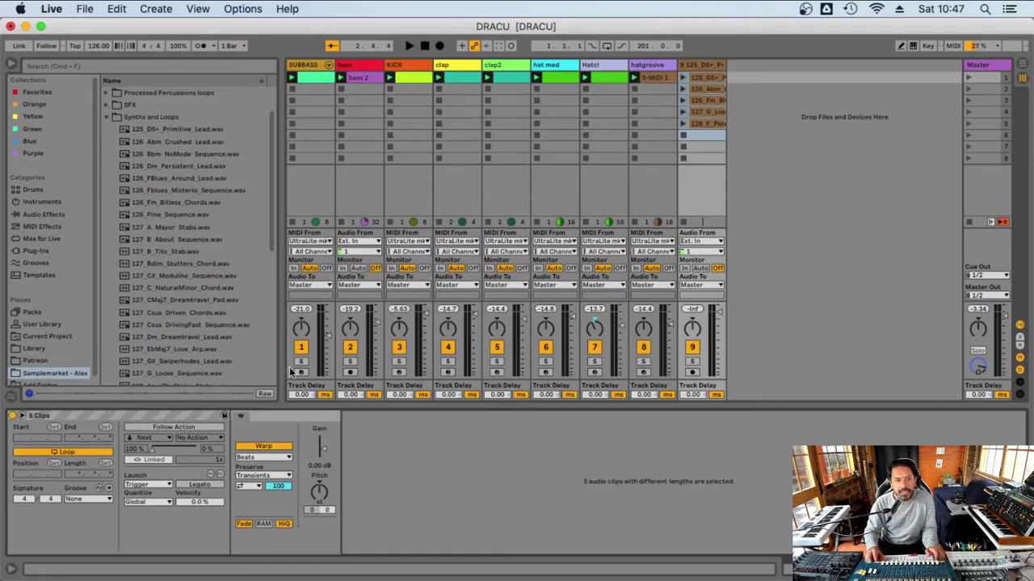
pyautogui.click(173, 428)
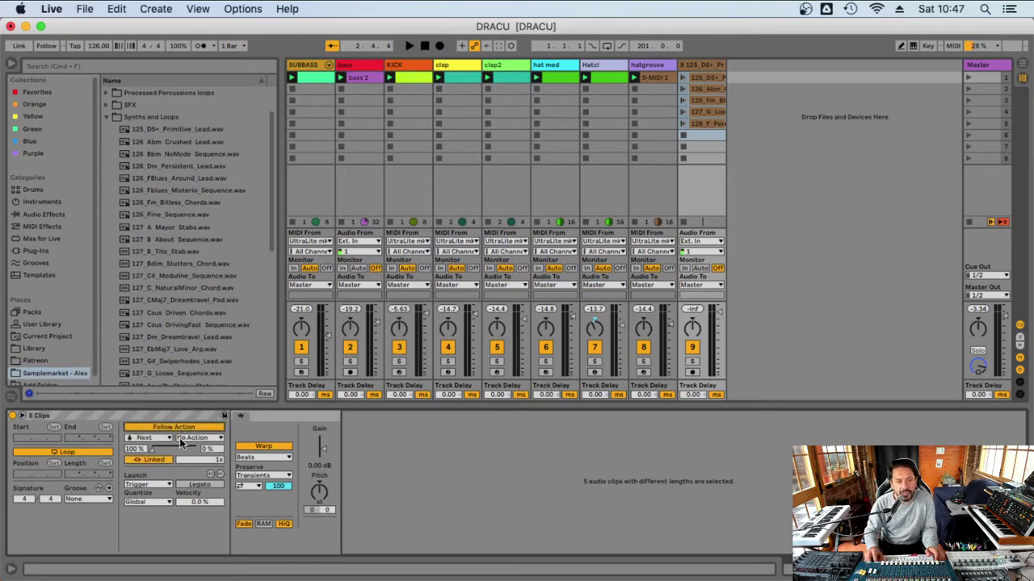
pyautogui.click(158, 460)
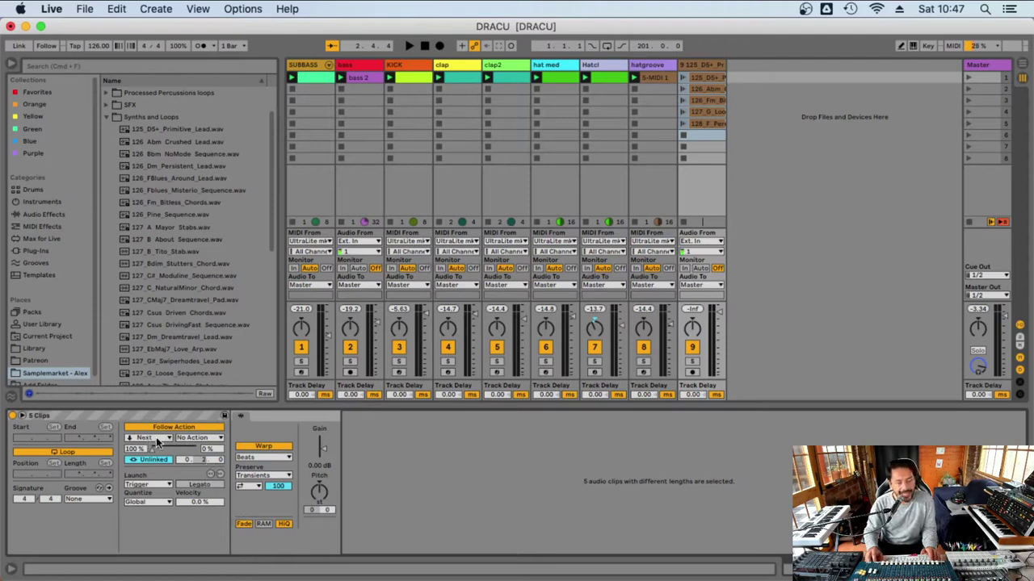
pyautogui.click(158, 440)
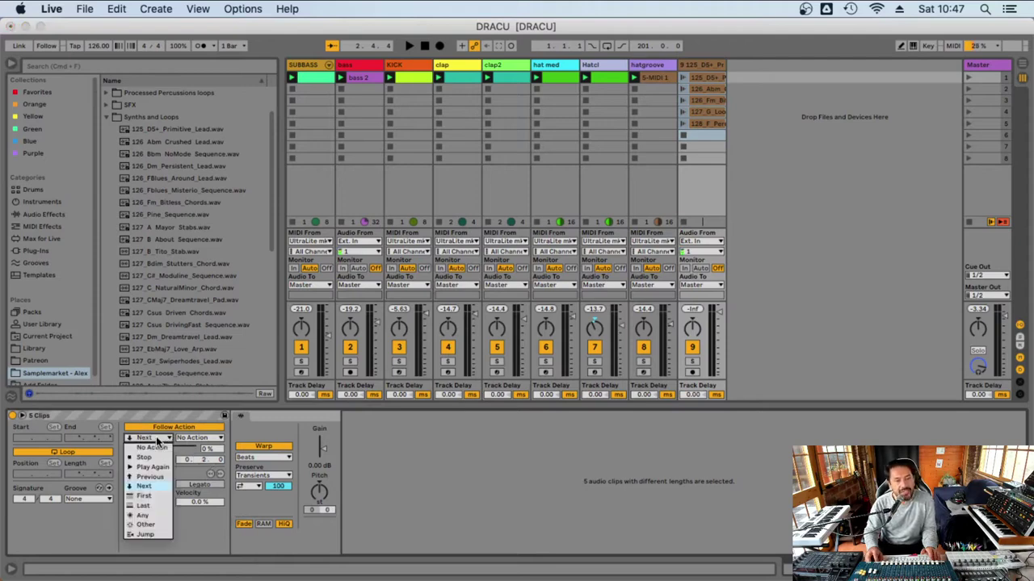
pyautogui.click(155, 528)
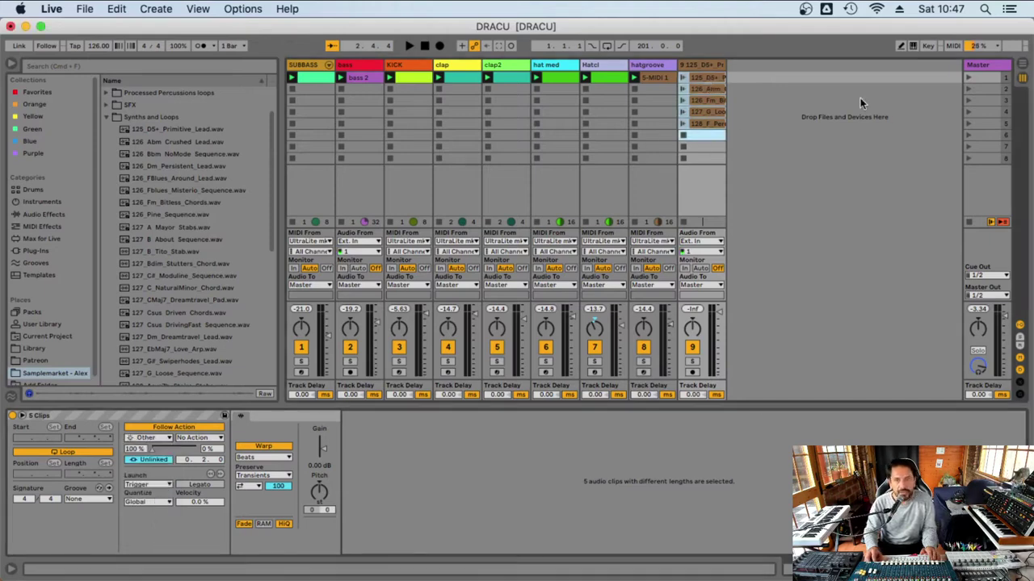
# Launch the first synth clip, solo and unsolo track 9 while listening, then stop playback.
pyautogui.click(682, 78)
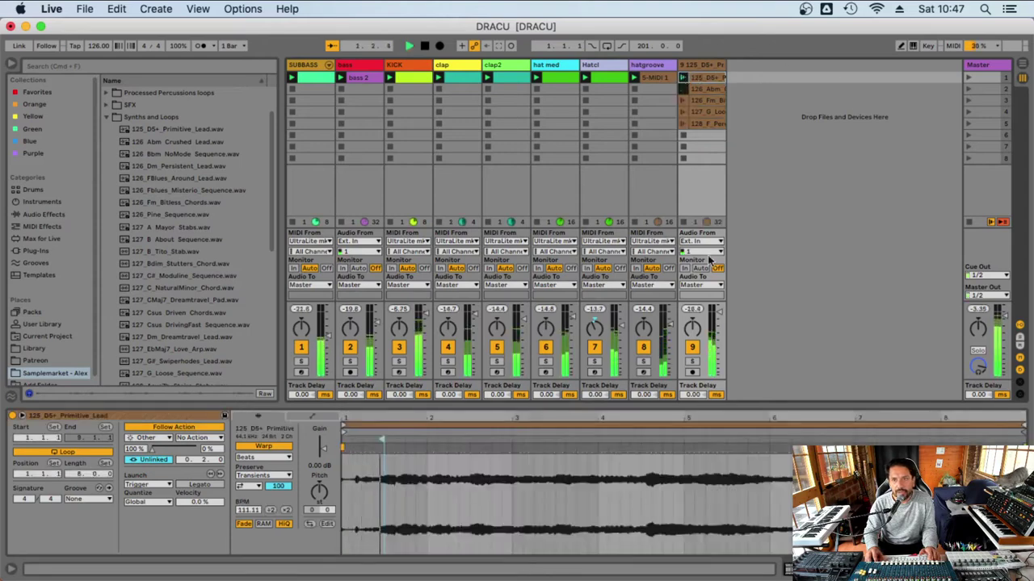
pyautogui.click(696, 363)
pyautogui.click(696, 363)
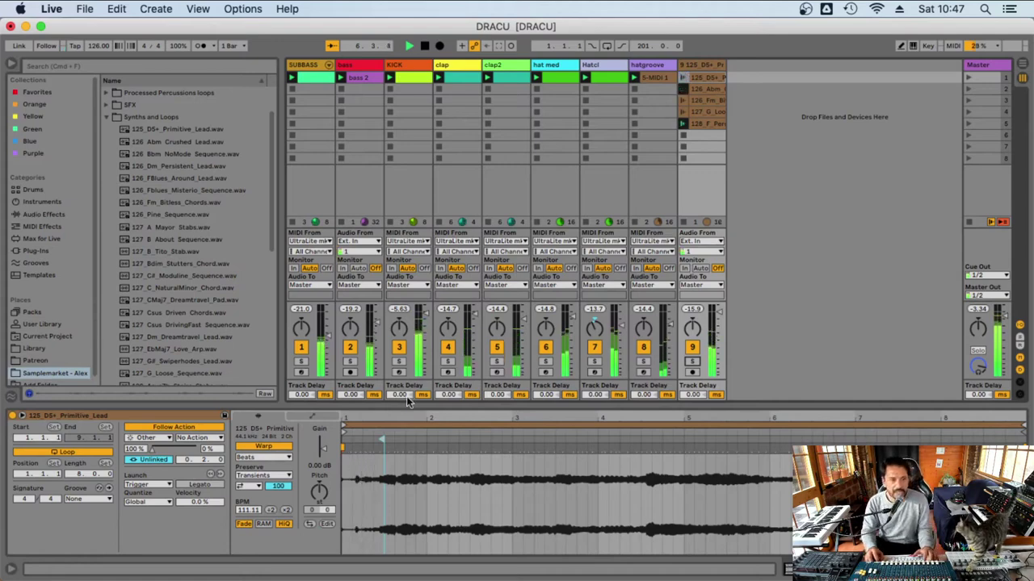
pyautogui.press('space')
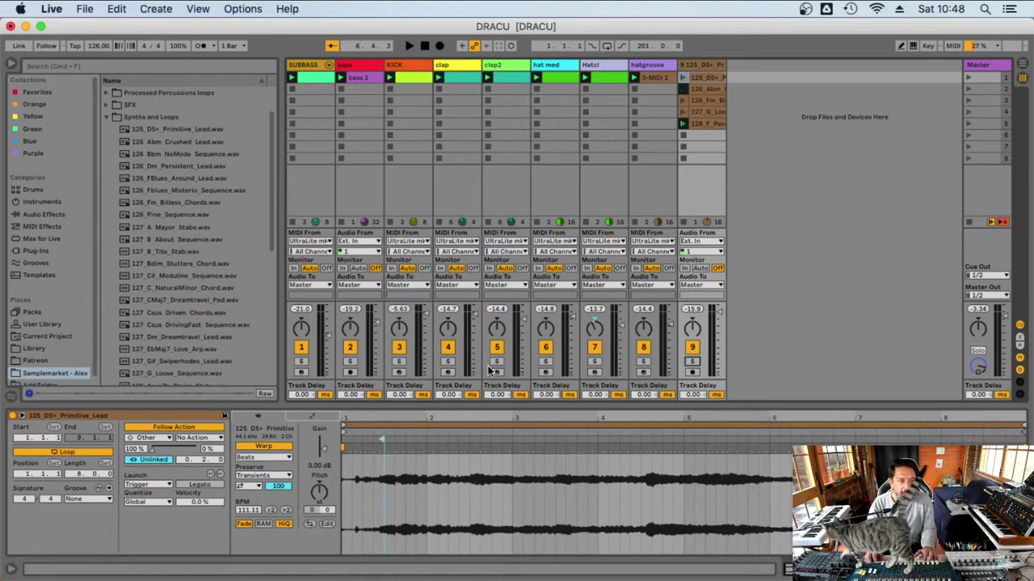
# Turn on Legato for all five synth clips and check the Abm Crushed Lead clip's settings.
pyautogui.keyDown('shift'); pyautogui.click(708, 135); pyautogui.keyUp('shift')
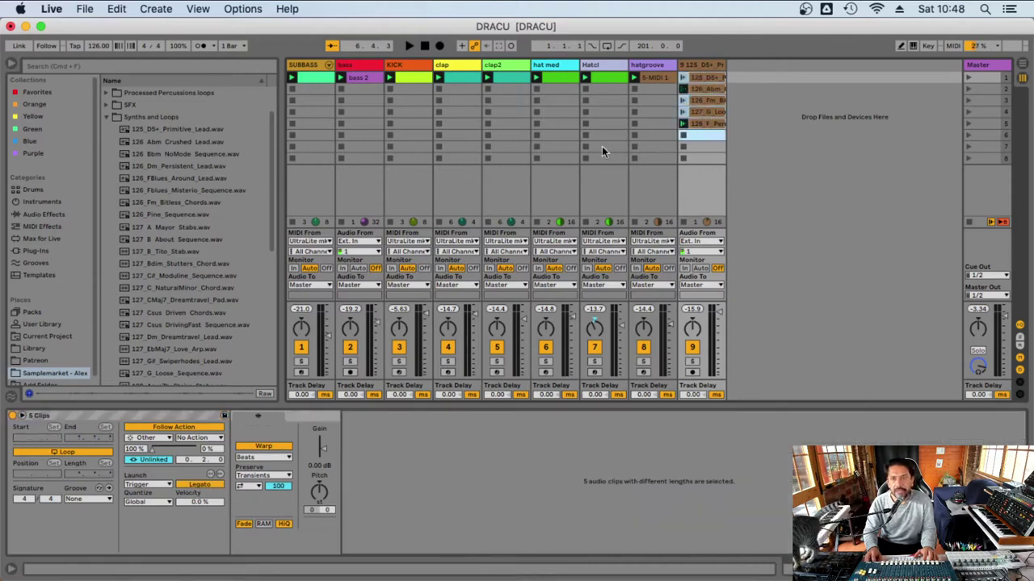
pyautogui.click(709, 107)
pyautogui.click(710, 87)
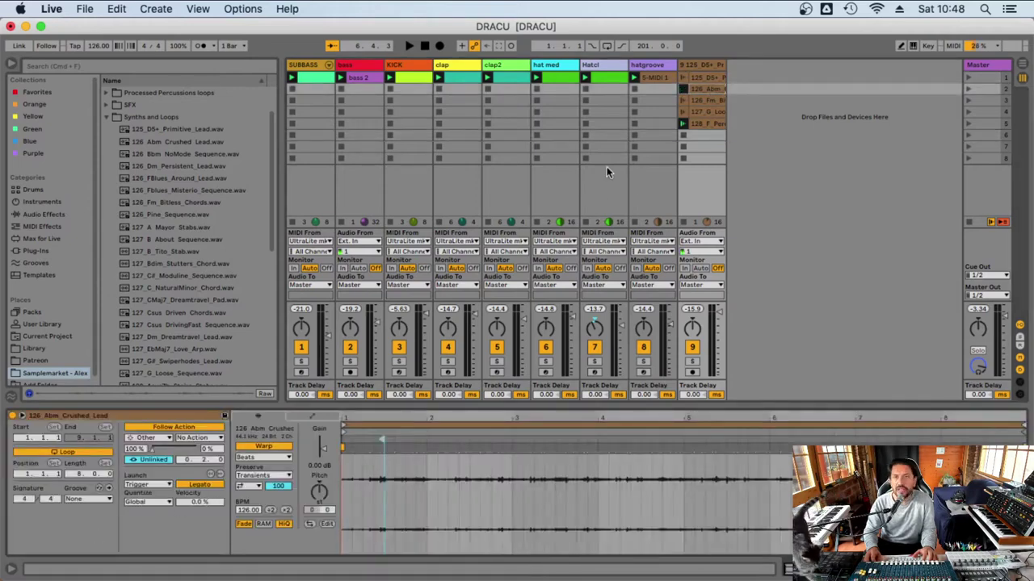
# Start playback from the Fm Bitless Chords clip and inspect the Abm Crushed Lead and DS+ Primitive Lead clips.
pyautogui.press('space')
pyautogui.click(682, 100)
pyautogui.click(706, 101)
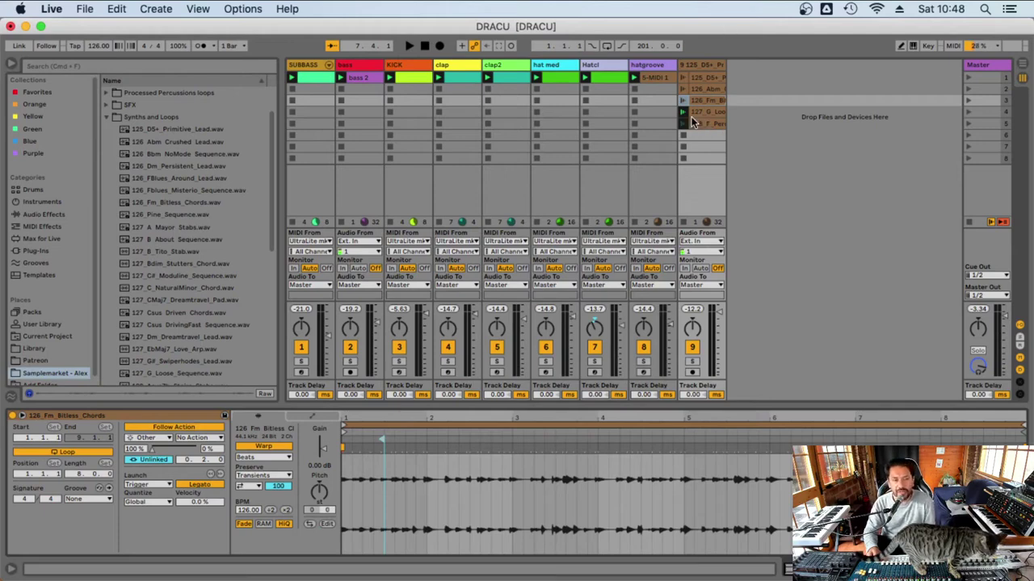
pyautogui.click(701, 89)
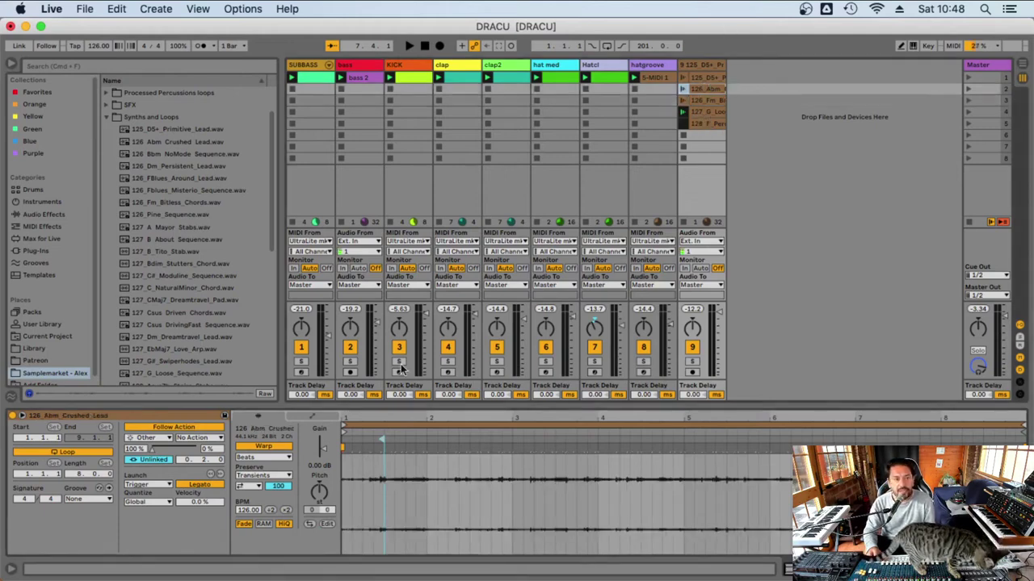
pyautogui.click(703, 79)
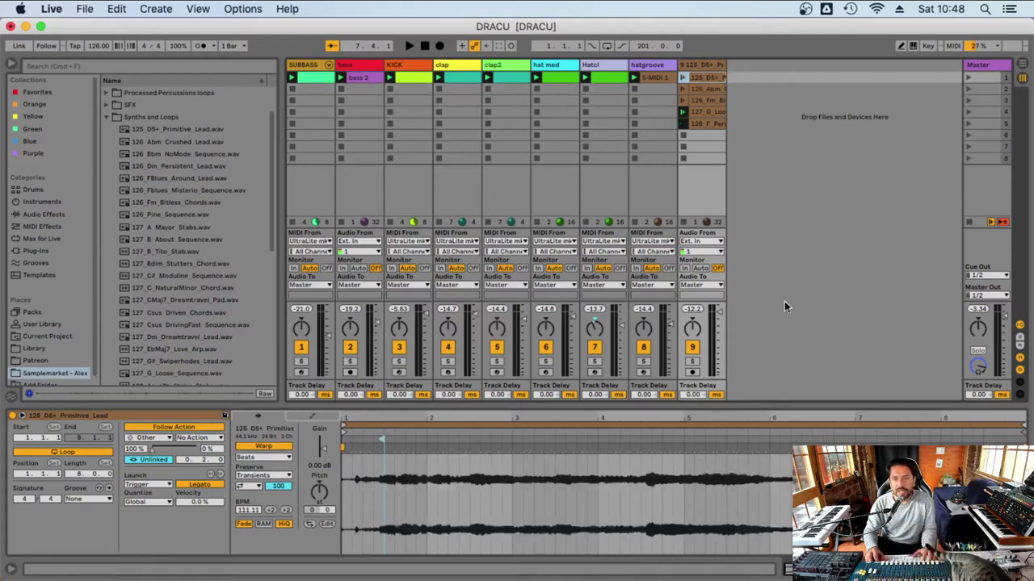
# Solo track 9, launch DS+ Primitive Lead with Legato on, then launch Abm Crushed Lead.
pyautogui.click(691, 361)
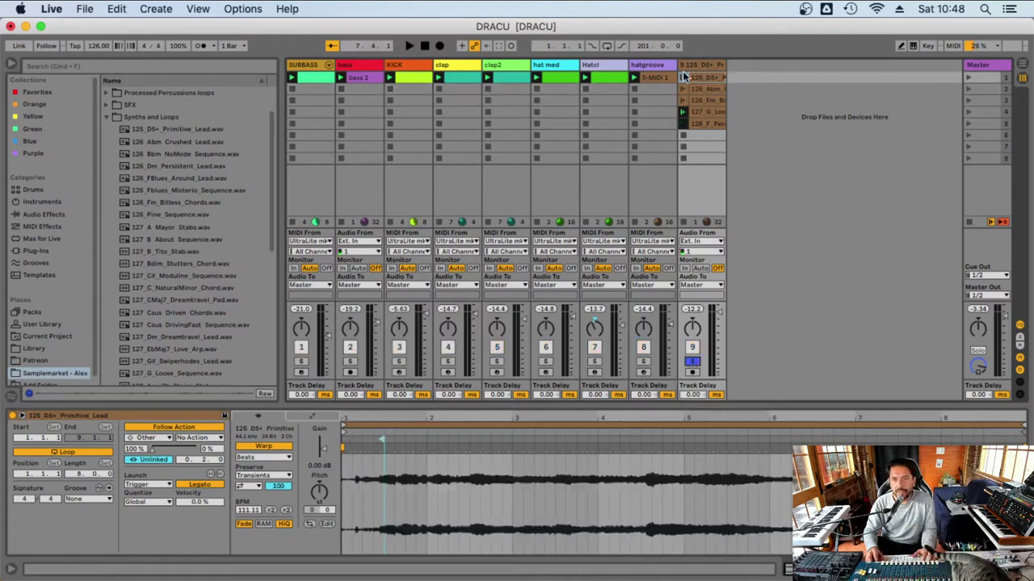
pyautogui.click(683, 77)
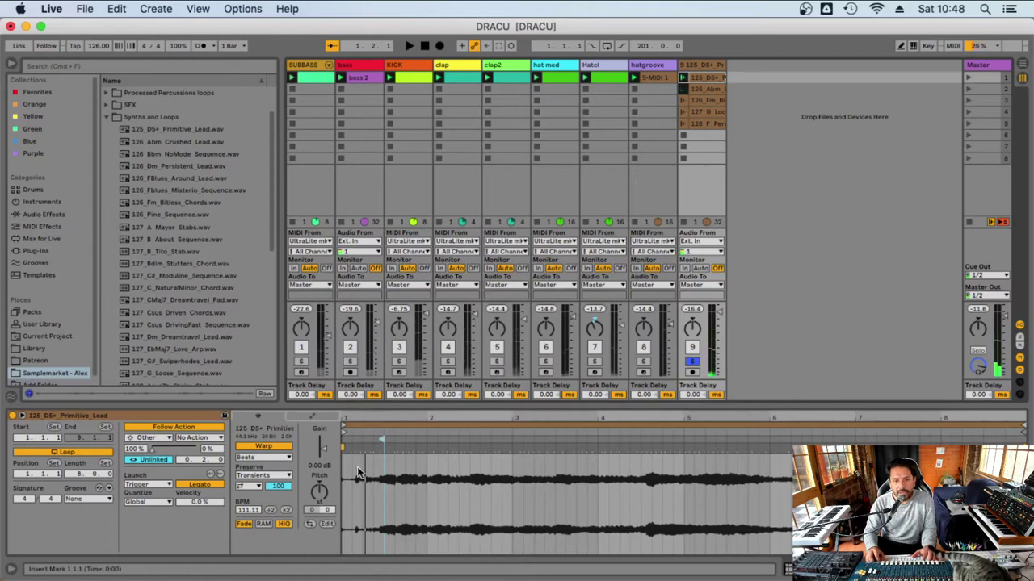
pyautogui.click(198, 484)
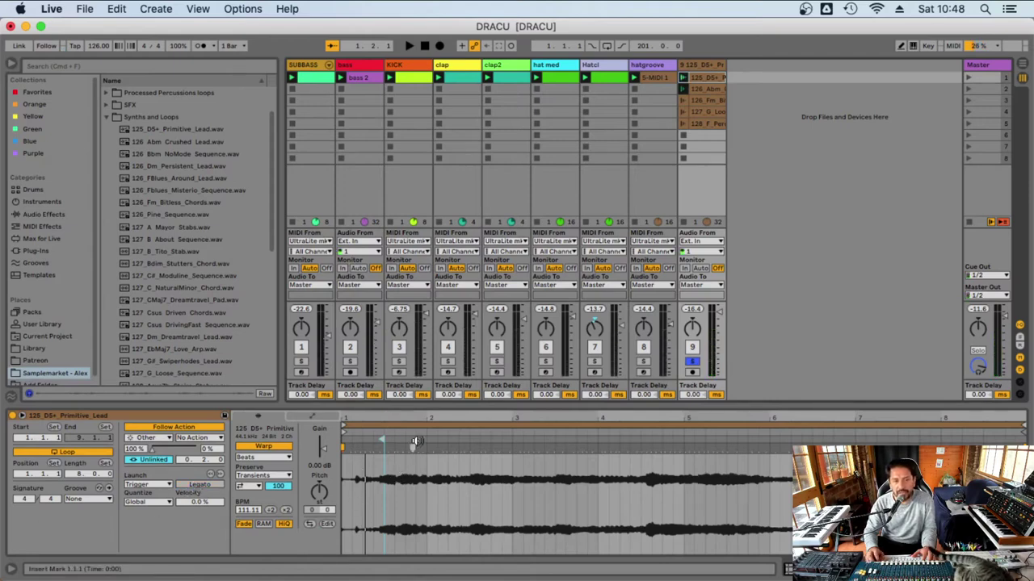
pyautogui.click(708, 87)
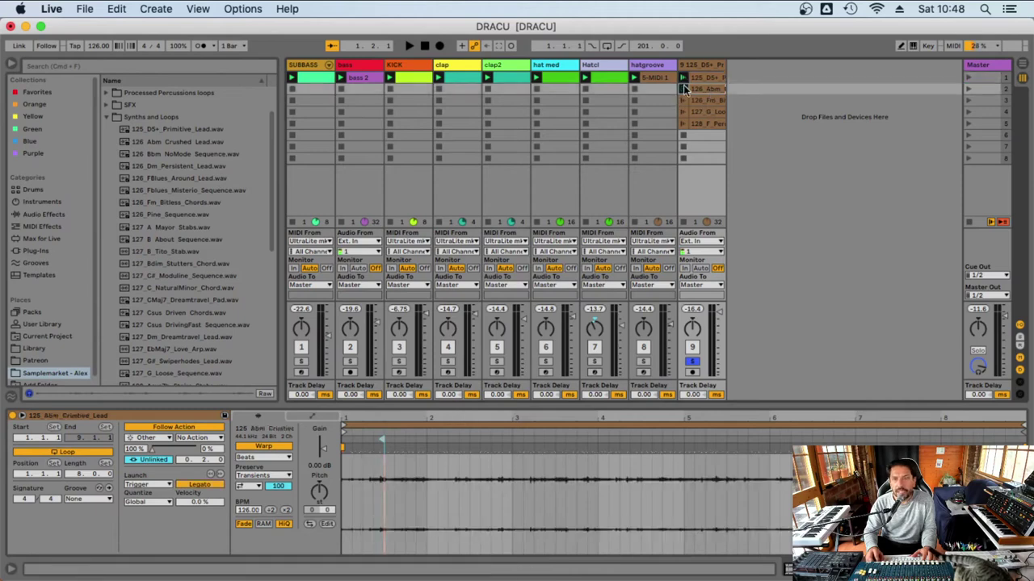
pyautogui.click(682, 89)
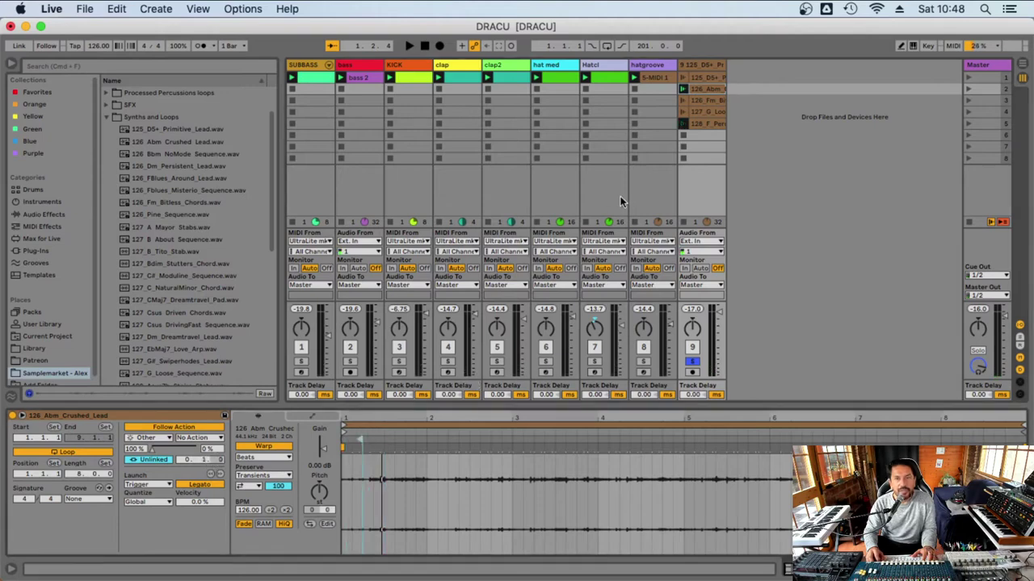
pyautogui.click(709, 111)
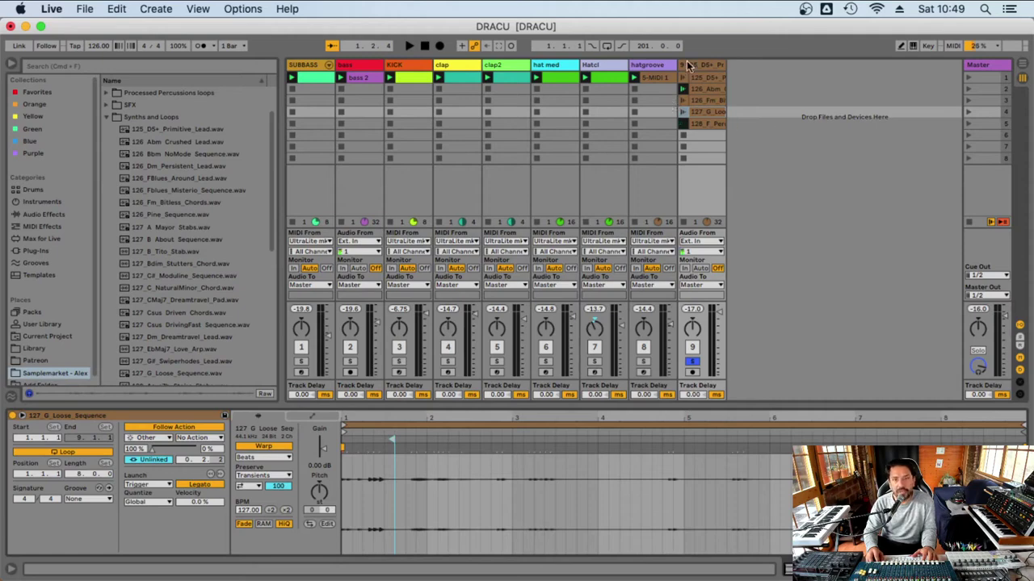
# Unsolo track 9, set its volume to -15.9 dB, and inspect the Abm Crushed Lead and G Loose Sequence clips.
pyautogui.click(691, 360)
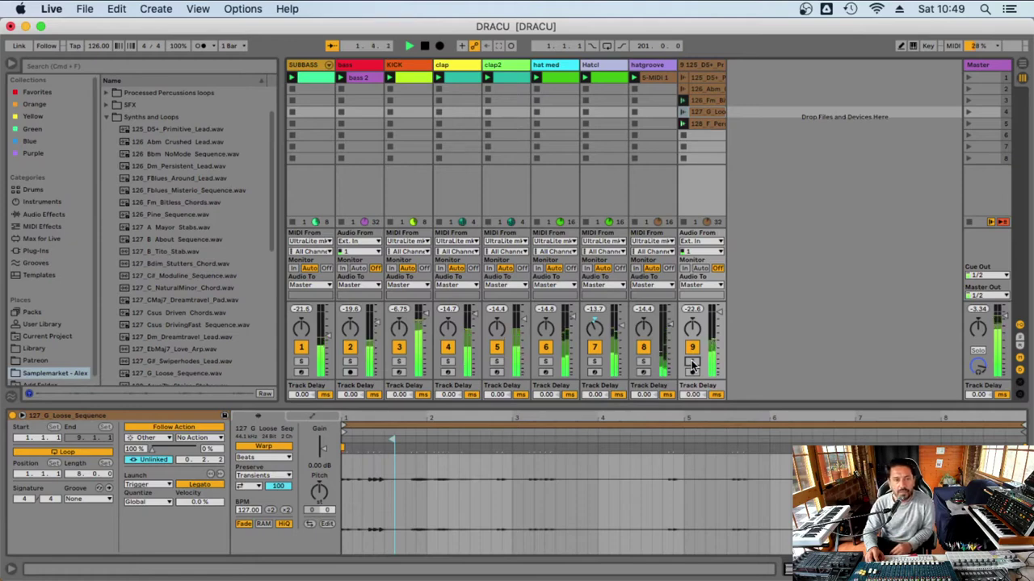
pyautogui.moveTo(715, 355); pyautogui.dragTo(713, 346)
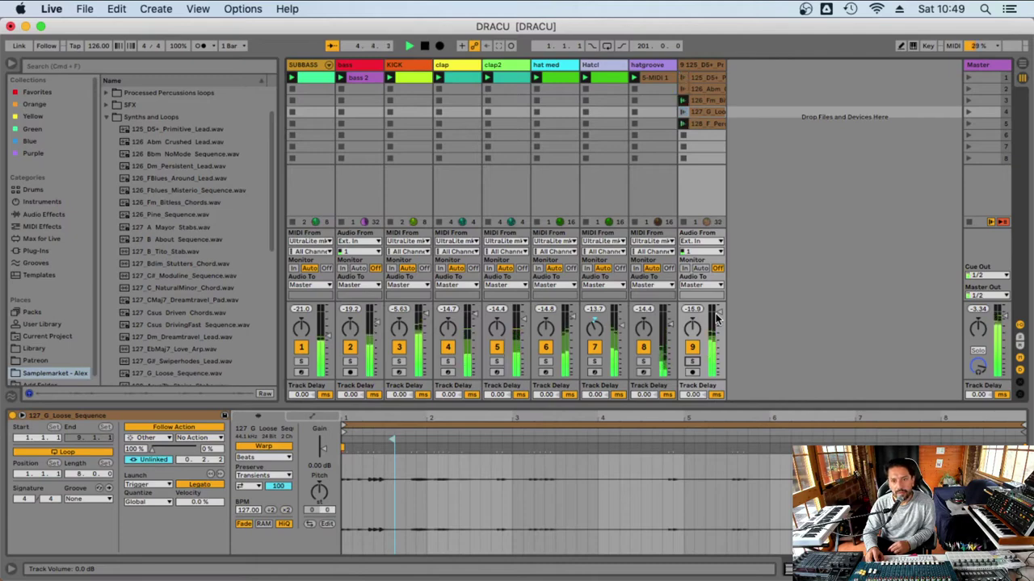
pyautogui.moveTo(715, 319); pyautogui.dragTo(715, 318)
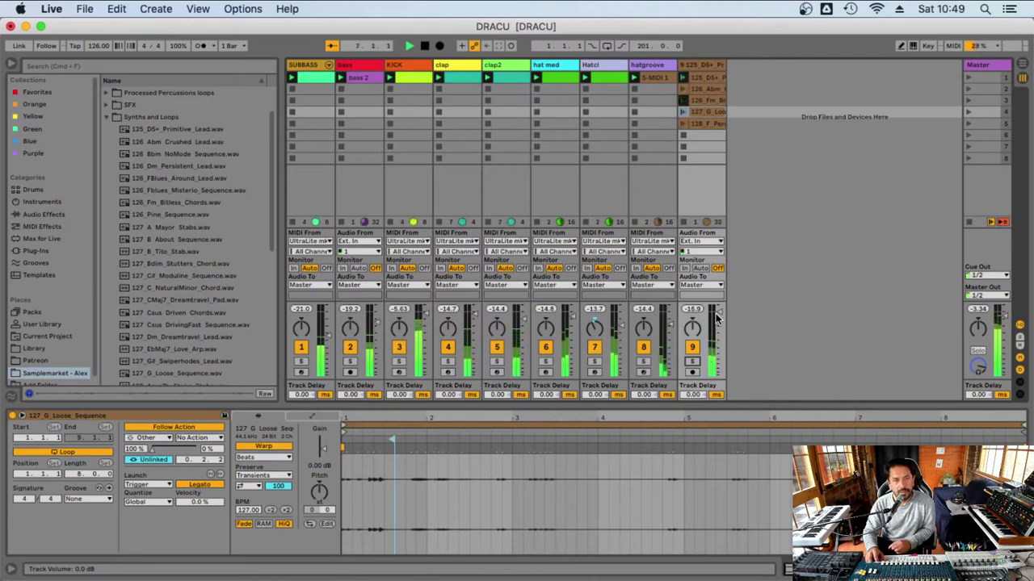
pyautogui.click(707, 91)
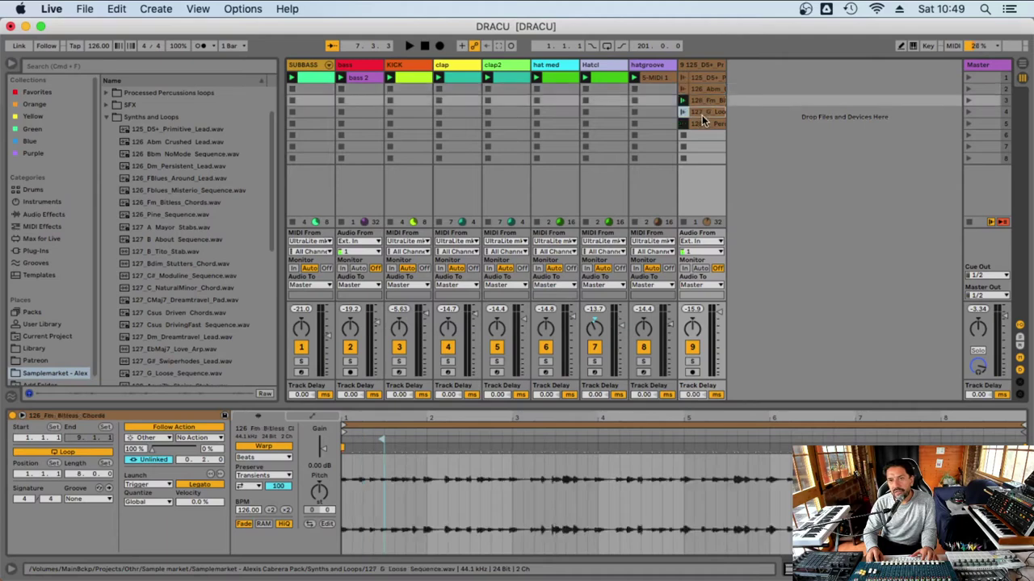
pyautogui.click(702, 113)
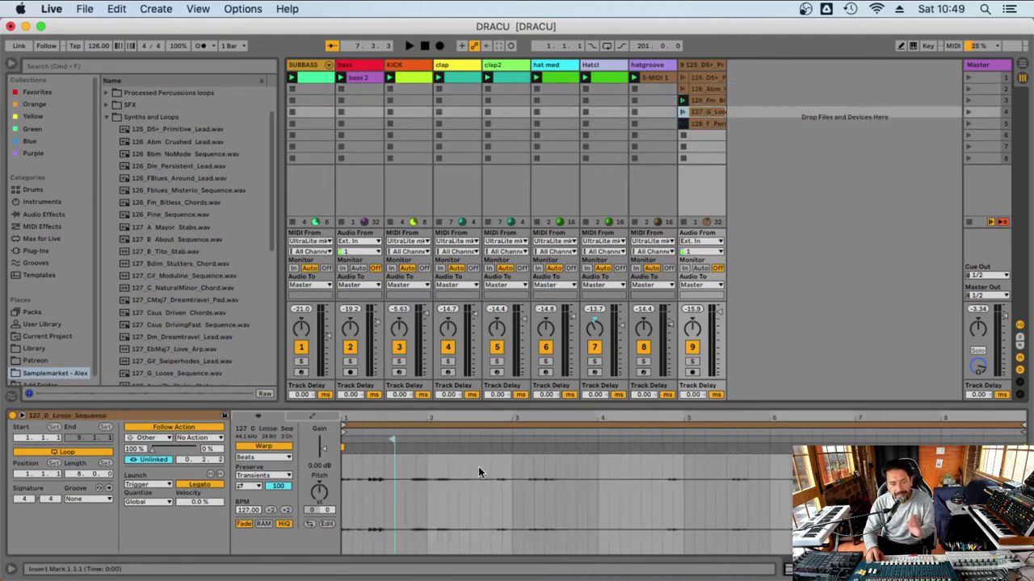
# Duplicate the percussion clip, colour it cyan, set its gain to -inf dB, and copy it twice more.
pyautogui.click(703, 125)
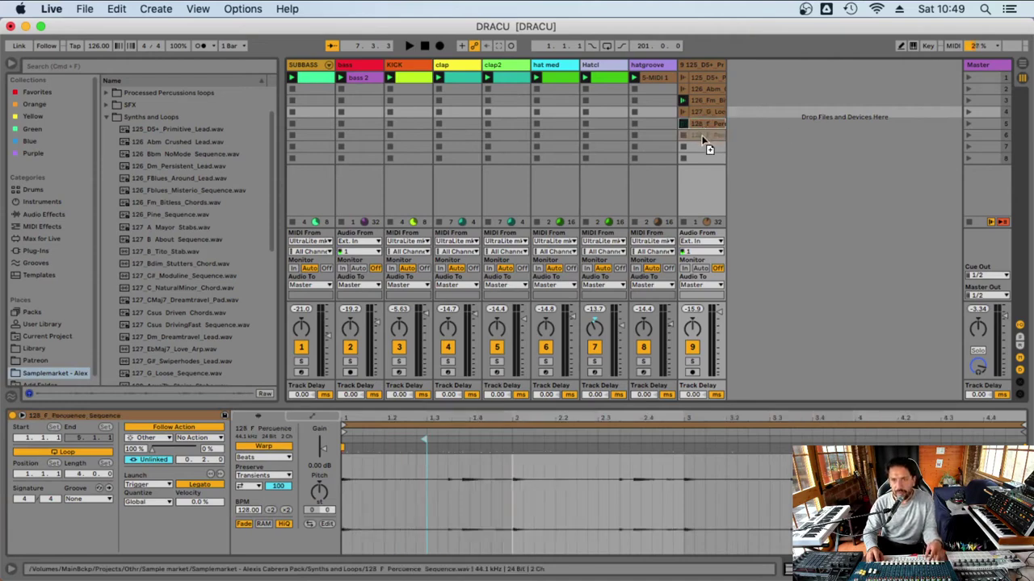
pyautogui.press('super+d')
pyautogui.rightClick(703, 134)
pyautogui.click(787, 374)
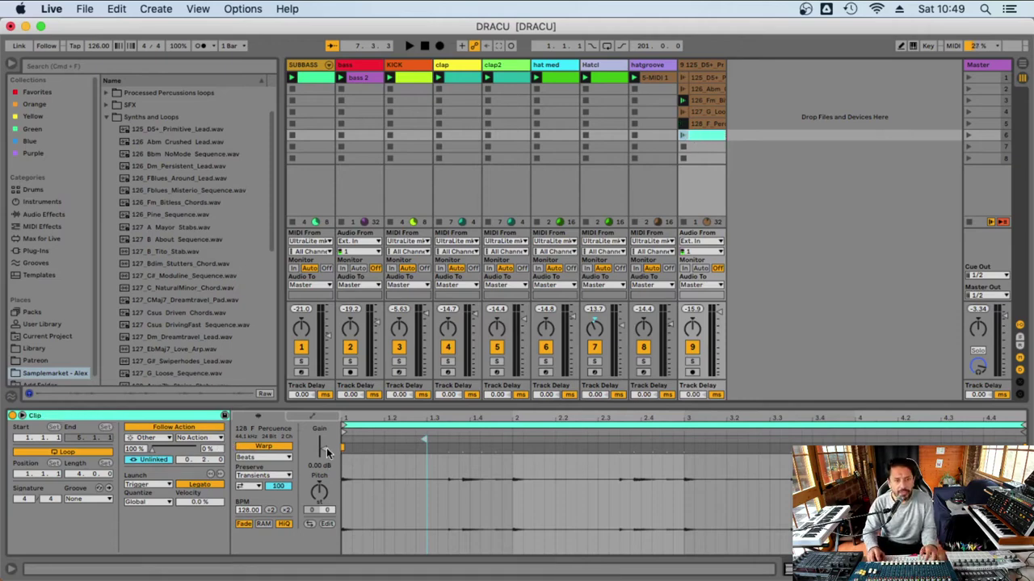
pyautogui.moveTo(327, 452); pyautogui.dragTo(327, 477)
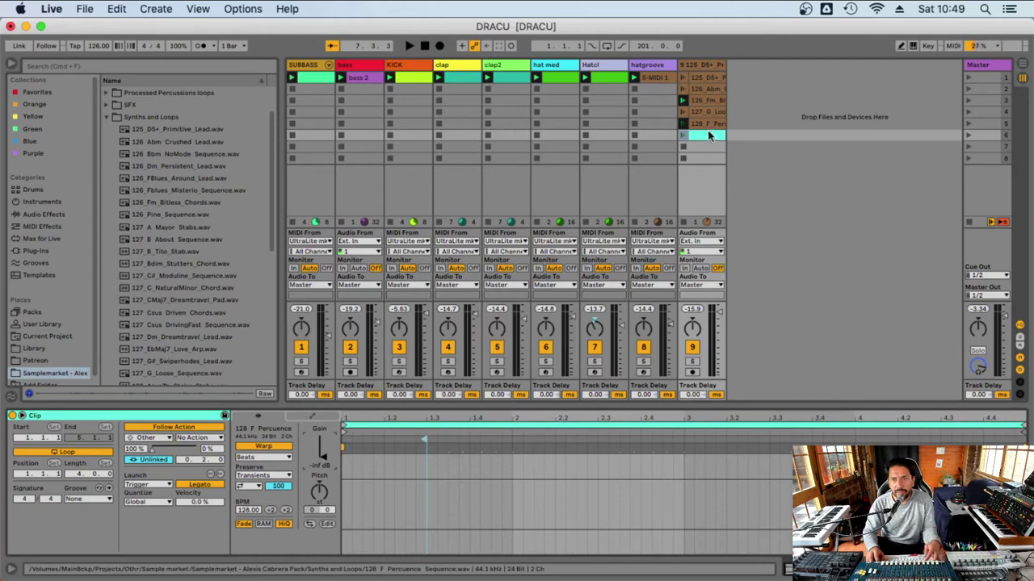
pyautogui.press('super+d')
pyautogui.press('super+d')
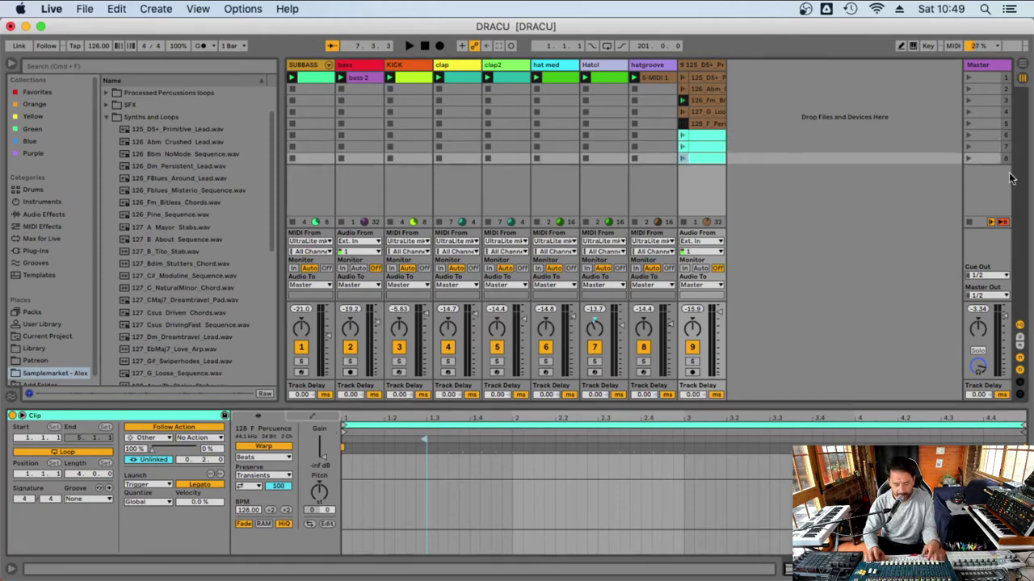
# Insert empty scenes below the silent clips and launch track 9.
pyautogui.press('super+i')
pyautogui.press('super+i')
pyautogui.press('super+i')
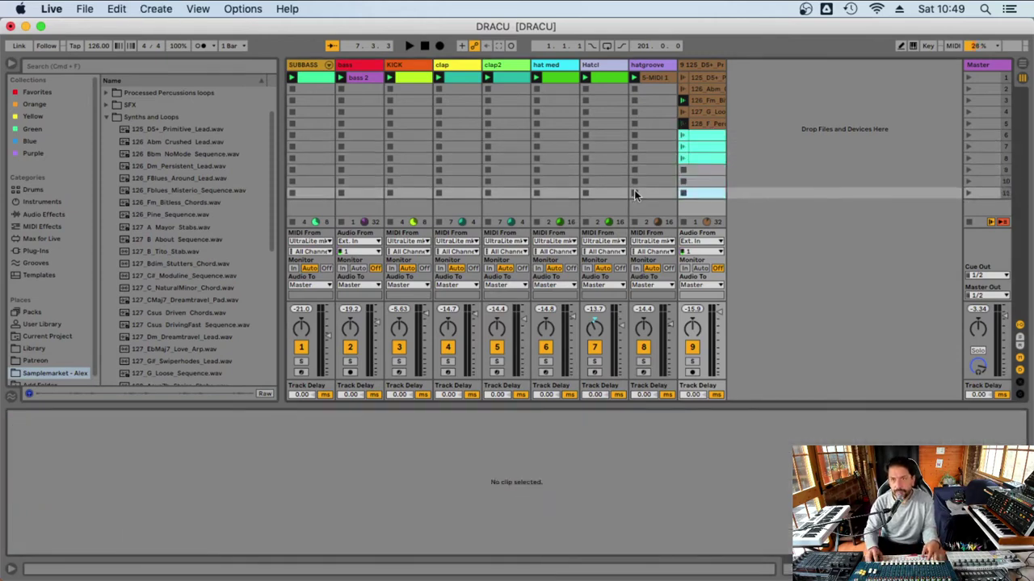
pyautogui.moveTo(710, 139); pyautogui.dragTo(704, 177)
pyautogui.click(700, 141)
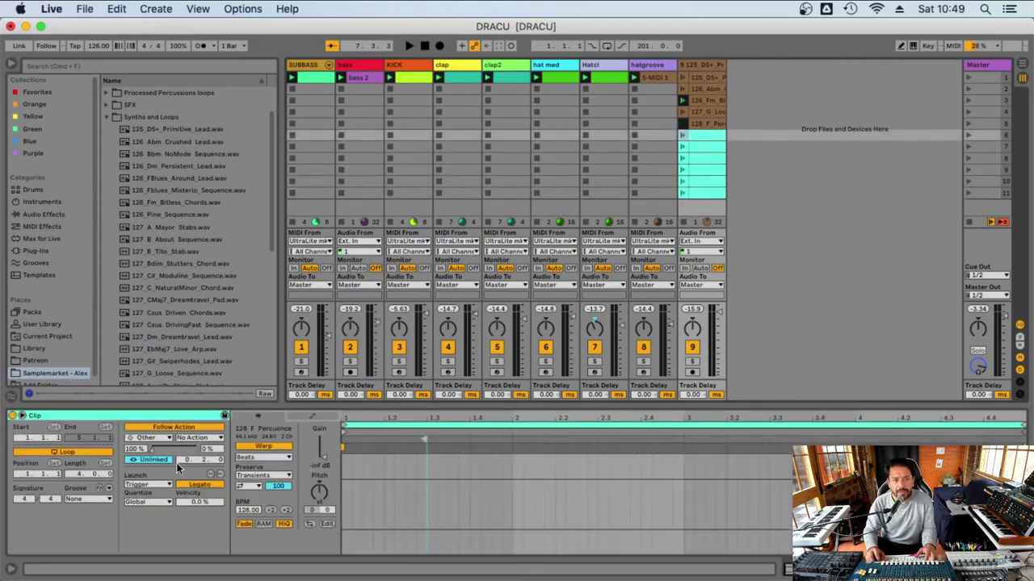
pyautogui.click(680, 136)
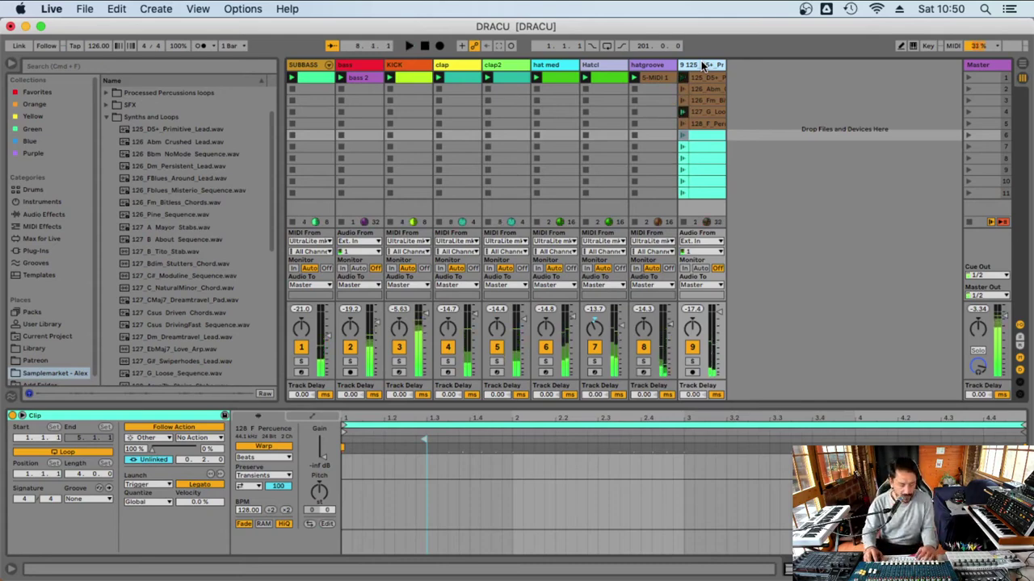
# Add an audio track fed from 9-125 D5+ Primitive Lead and record its output into the first slot.
pyautogui.press('super+t')
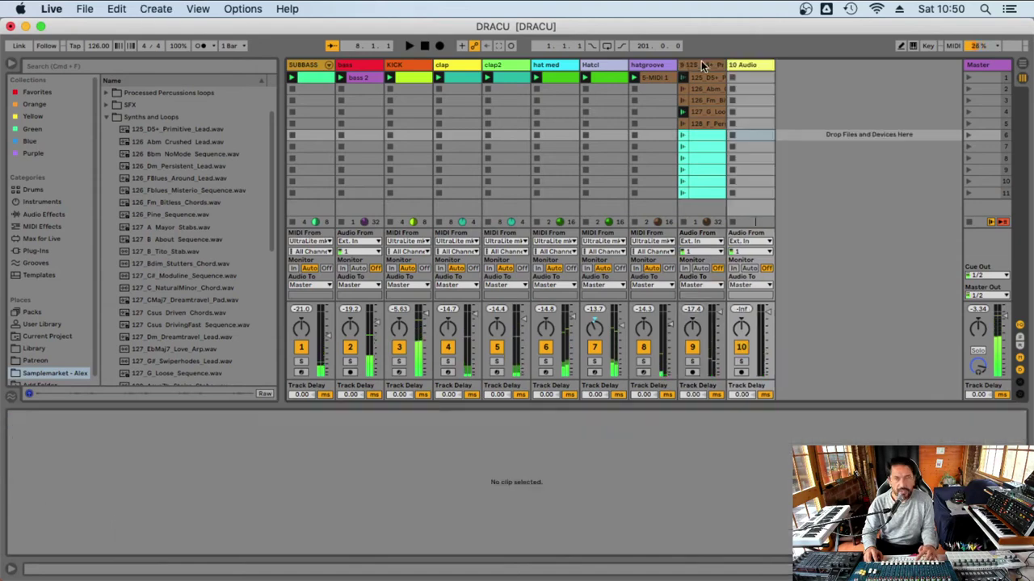
pyautogui.click(750, 241)
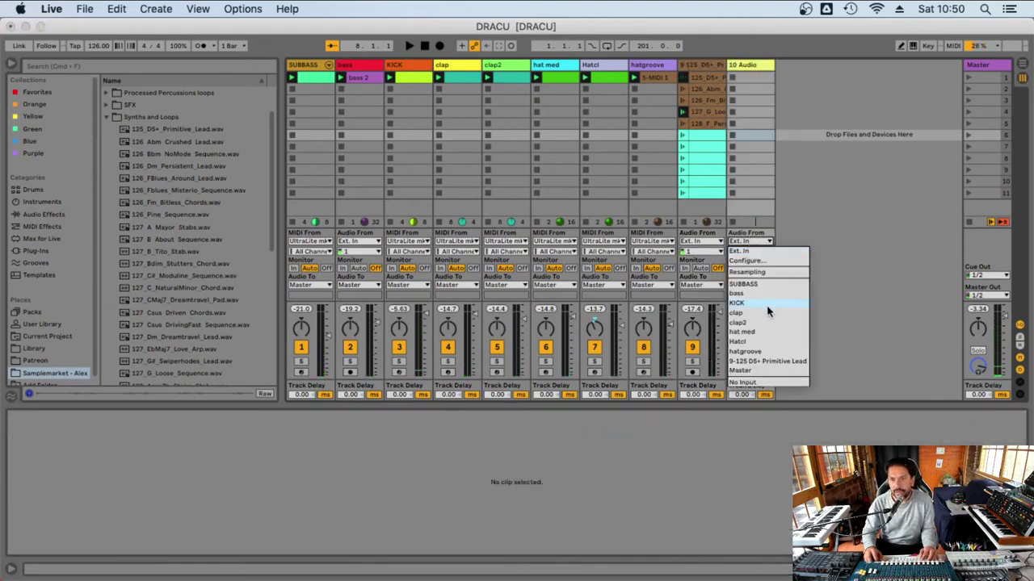
pyautogui.click(758, 362)
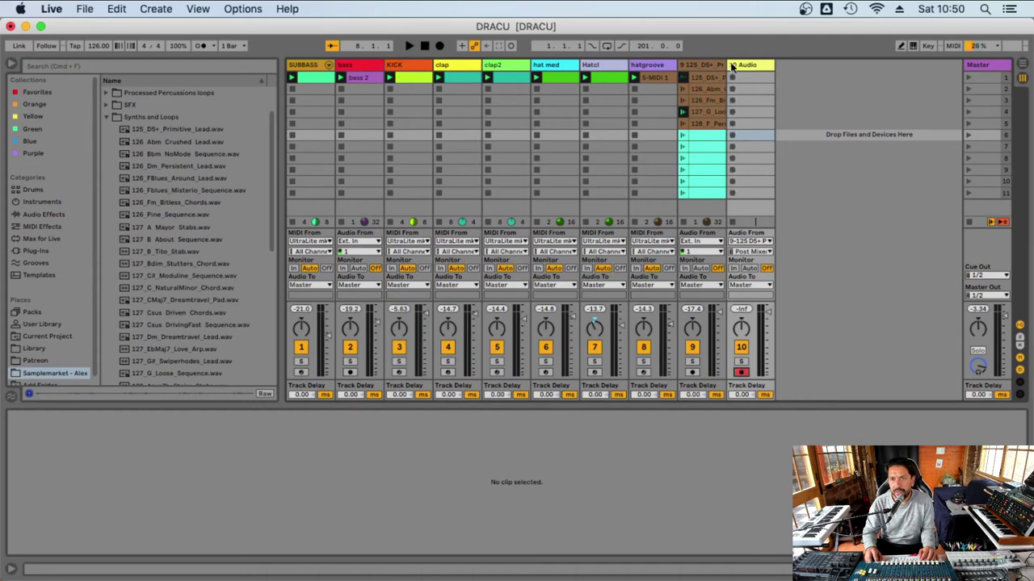
pyautogui.click(732, 78)
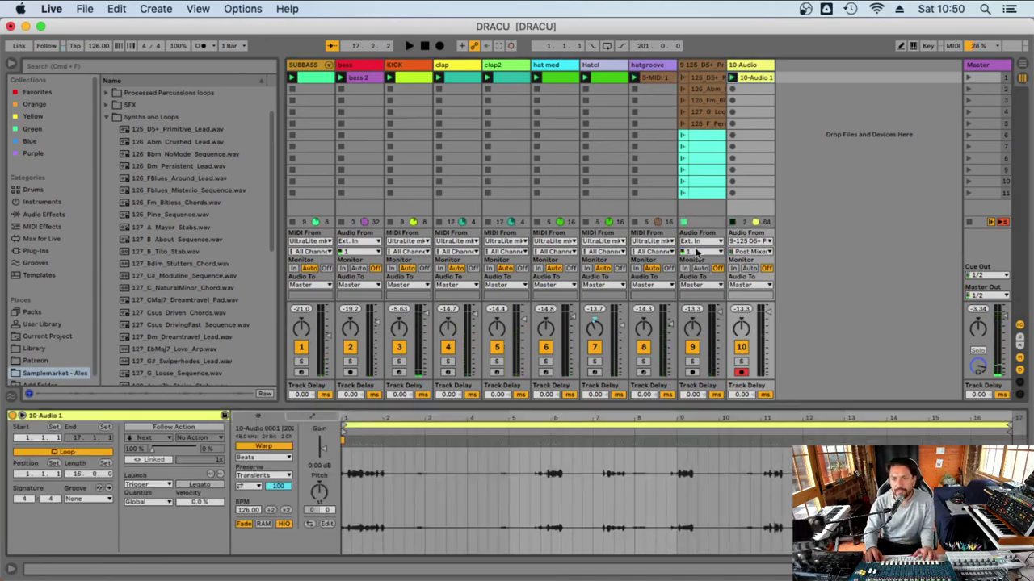
# Deactivate track 9 and quantize the whole 10-Audio 1 clip to 1/16 at 100%.
pyautogui.click(692, 350)
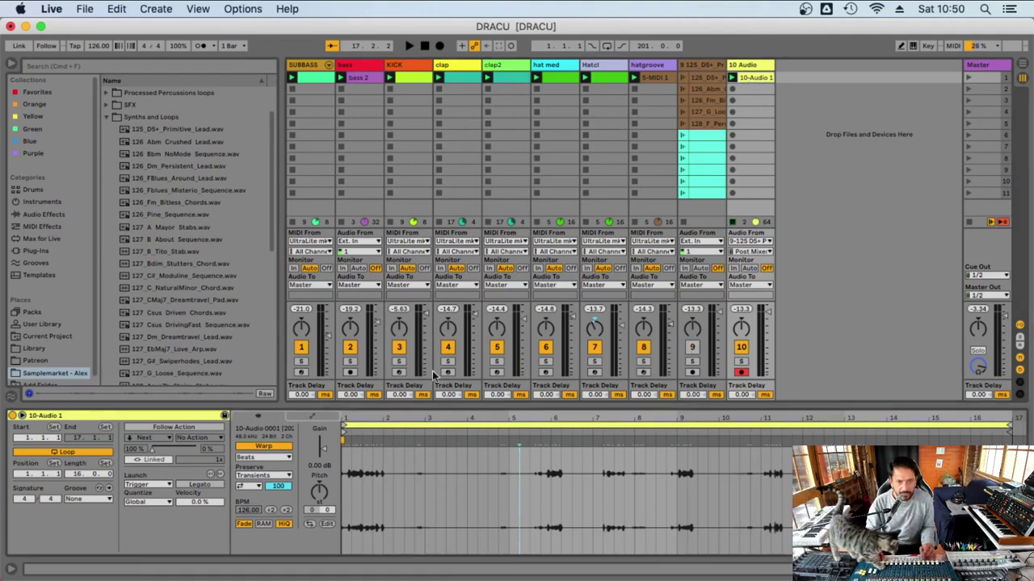
pyautogui.press('super+a')
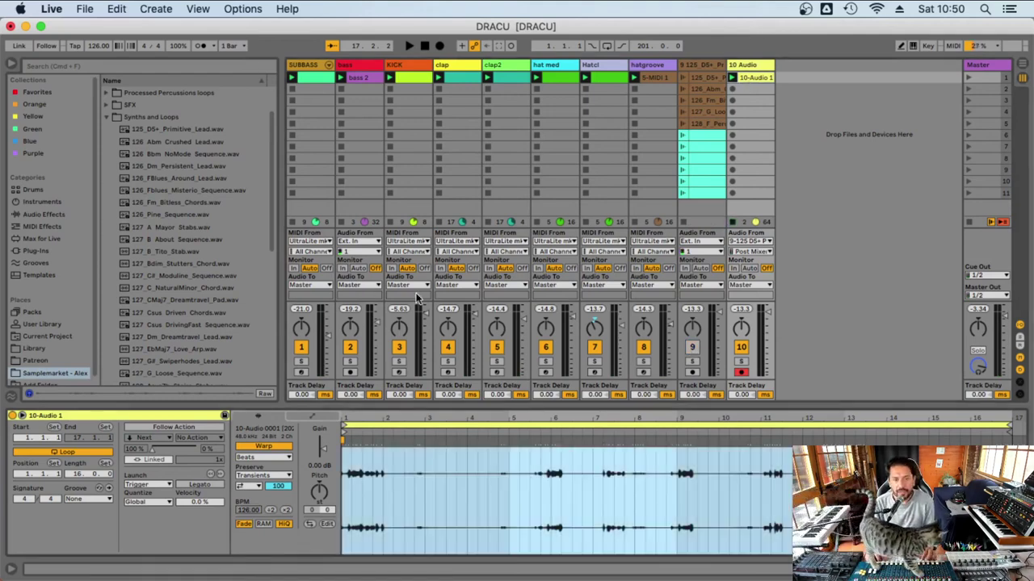
pyautogui.press('super+shift+u')
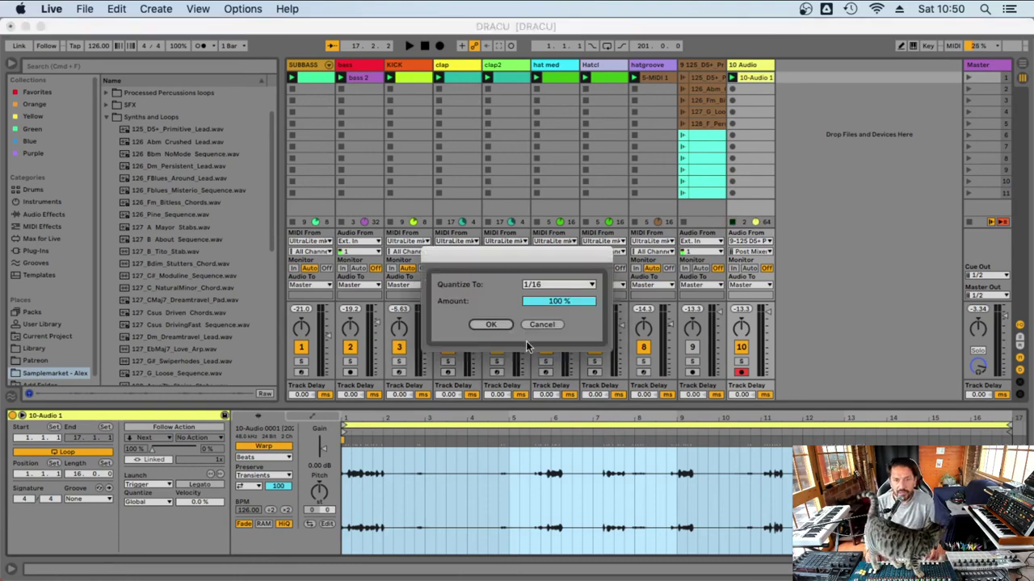
pyautogui.click(494, 325)
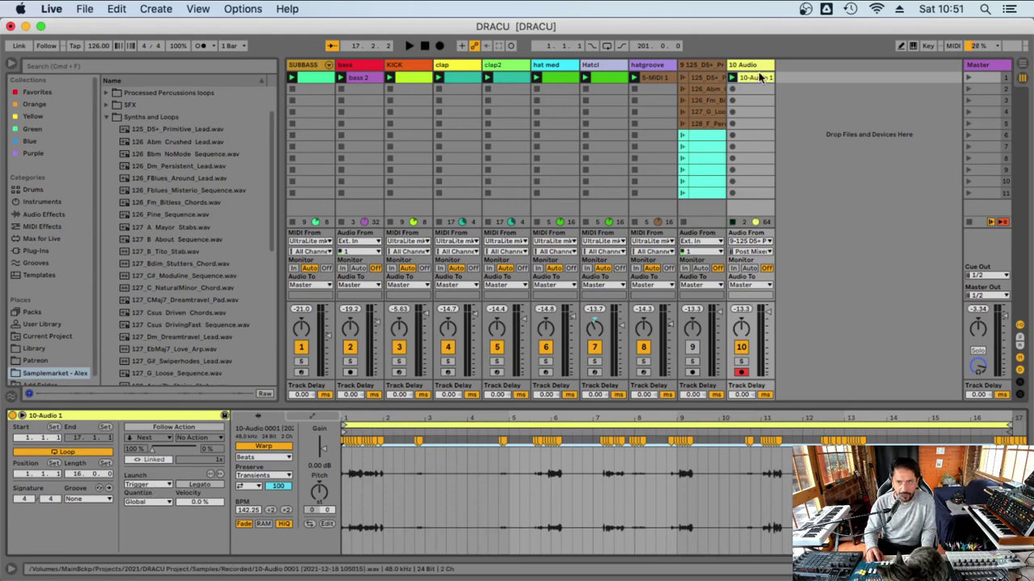
# Apply the 909-16th-54 groove to the 10-Audio 1 clip, launch it, and nudge track 10's volume.
pyautogui.click(81, 502)
pyautogui.click(92, 525)
pyautogui.click(731, 78)
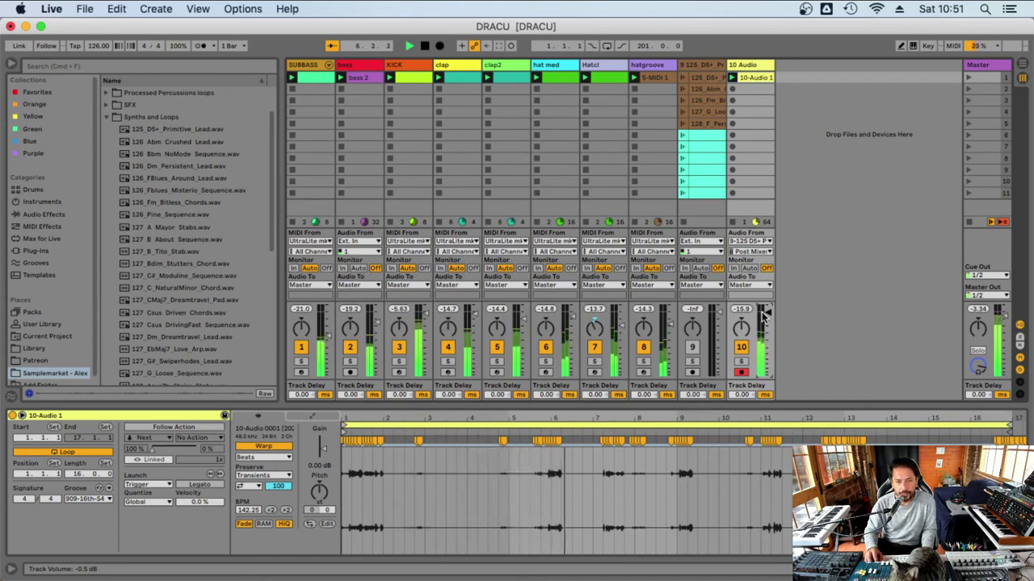
pyautogui.moveTo(763, 325); pyautogui.dragTo(763, 322)
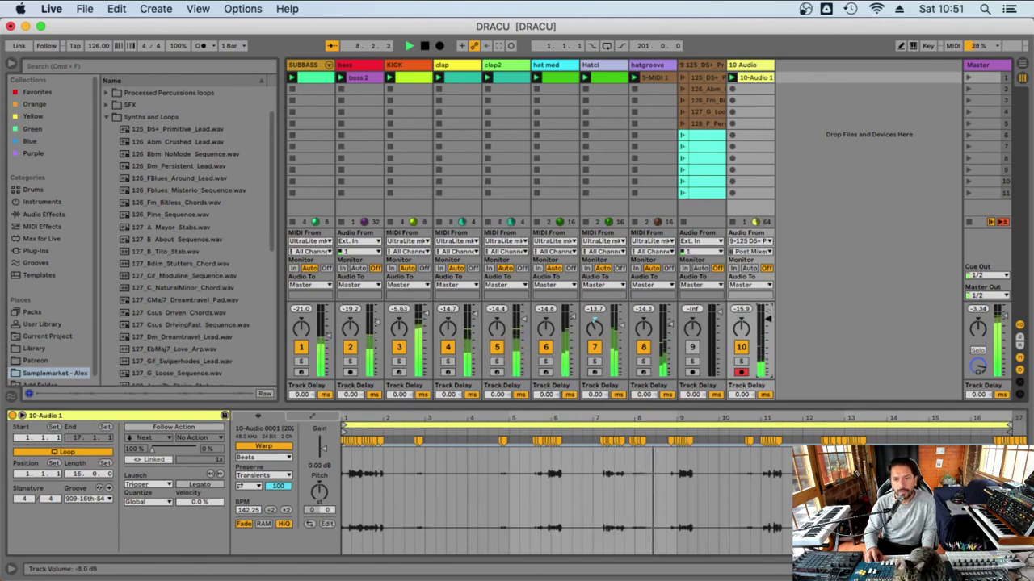
# Show the 10 Audio track's empty device chain, step through track 9's synth clips, and hide the browser.
pyautogui.click(749, 68)
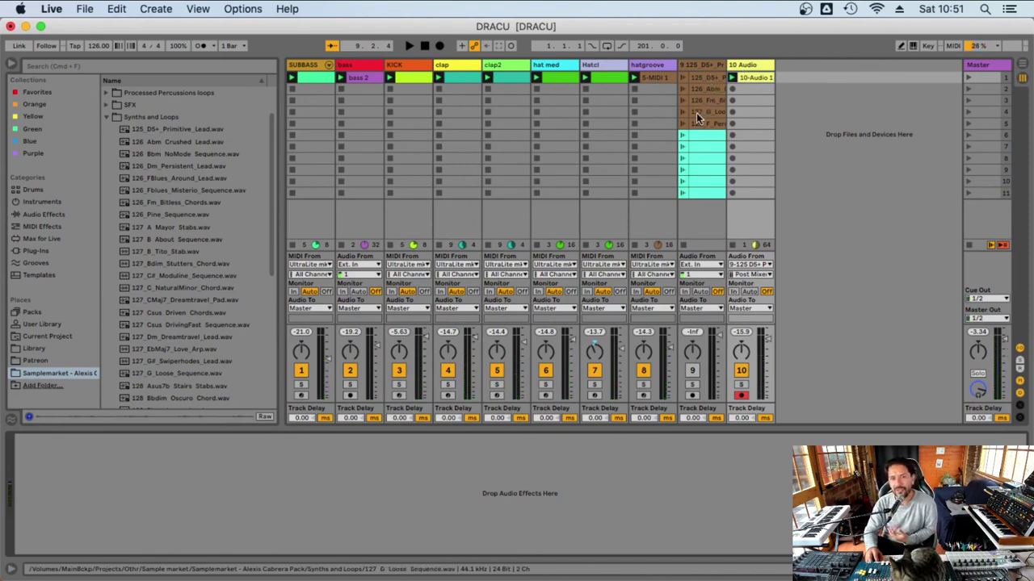
pyautogui.click(702, 89)
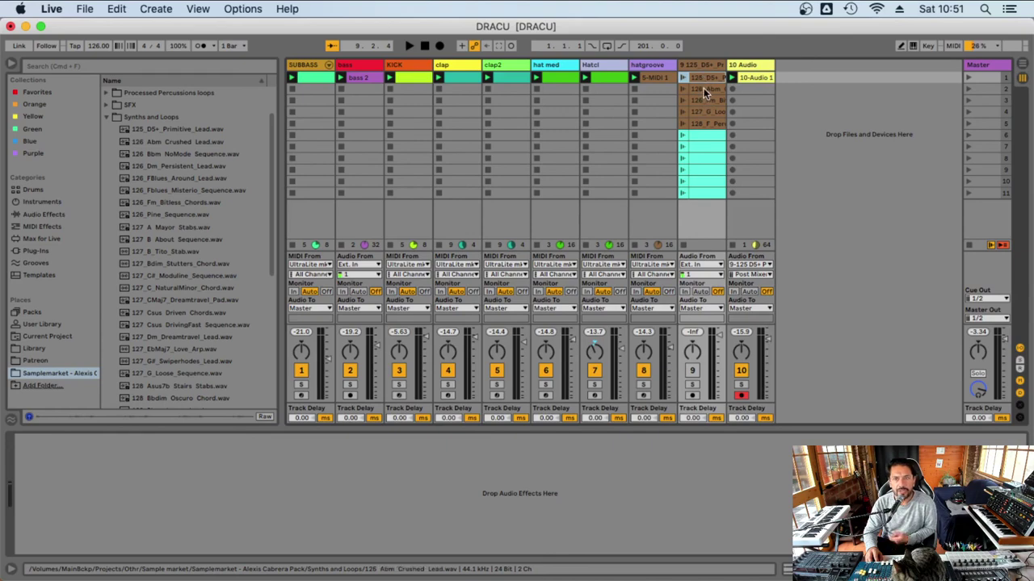
pyautogui.click(706, 100)
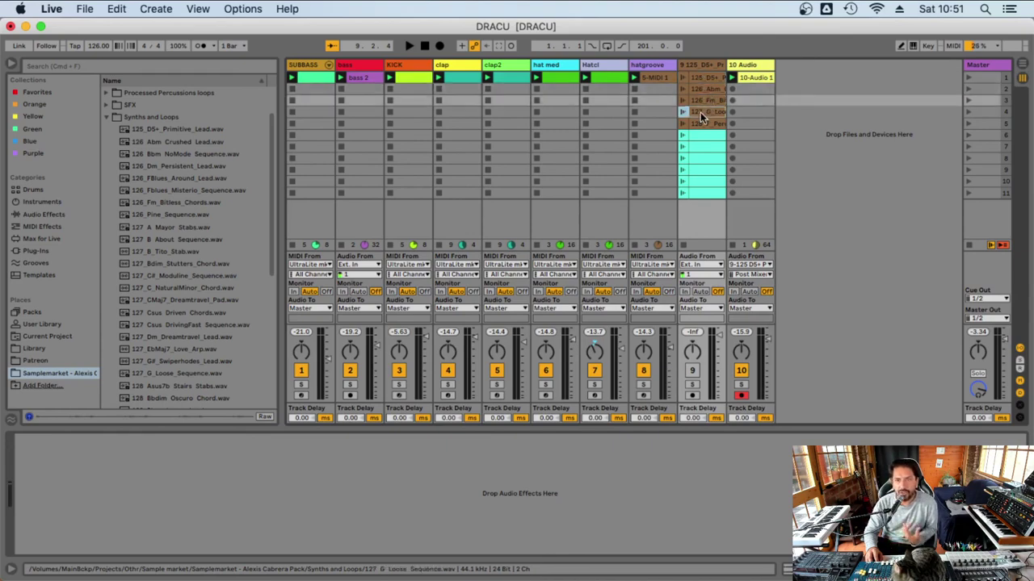
pyautogui.click(703, 112)
pyautogui.click(702, 121)
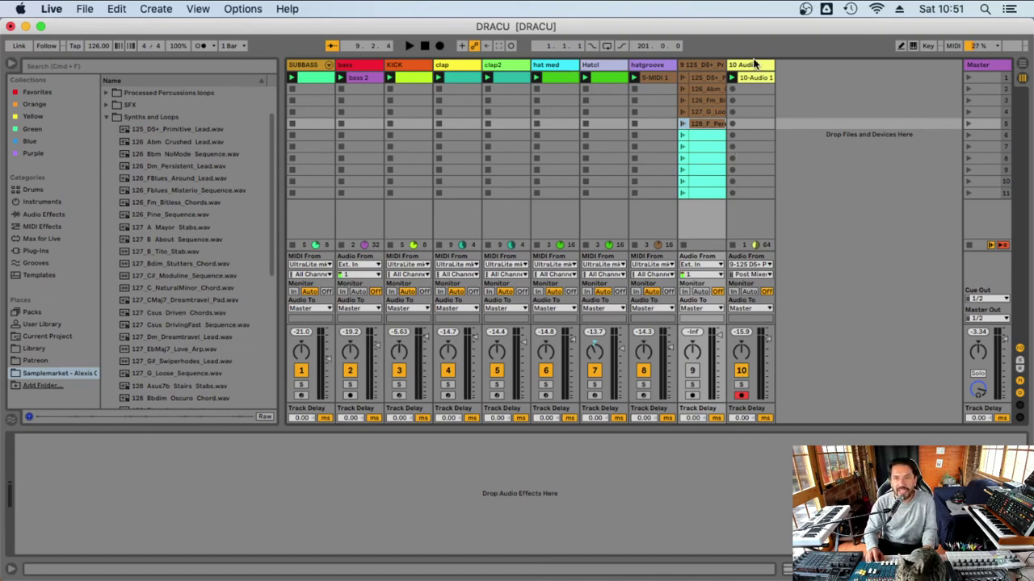
pyautogui.press('super+alt+b')
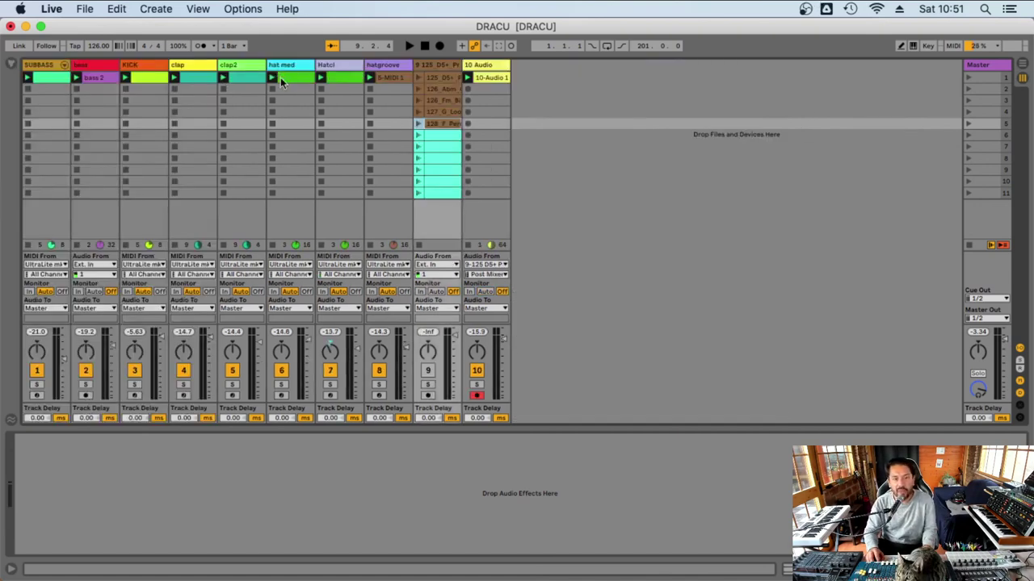